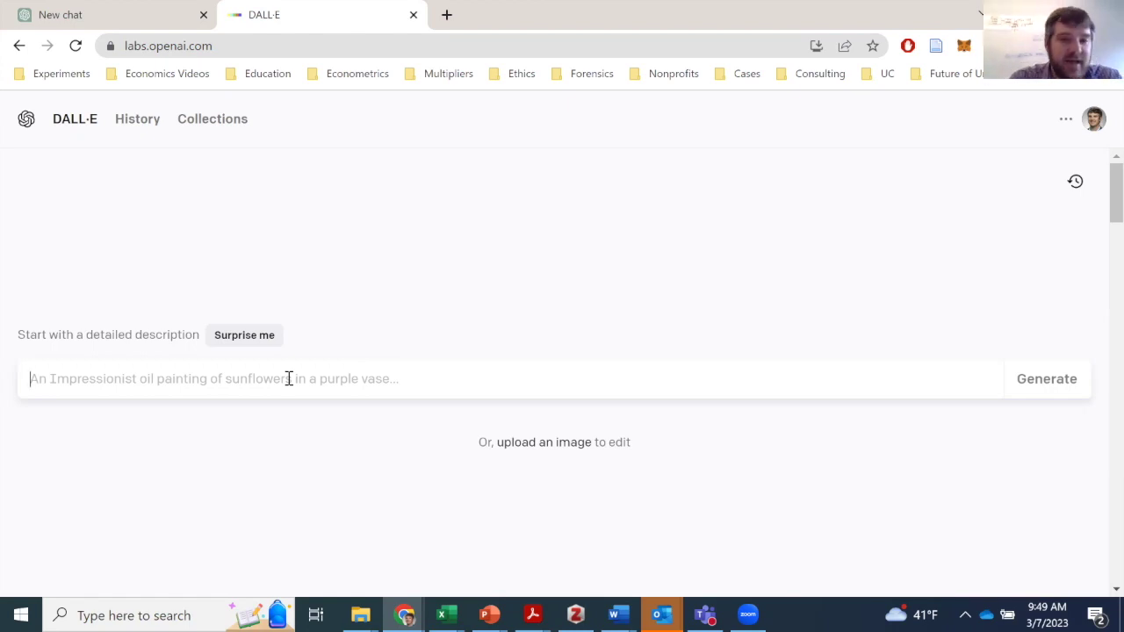
# - Generate images from the description "A St. Bernard snow skiing, as an oil painting"
pyautogui.write('A St. B')
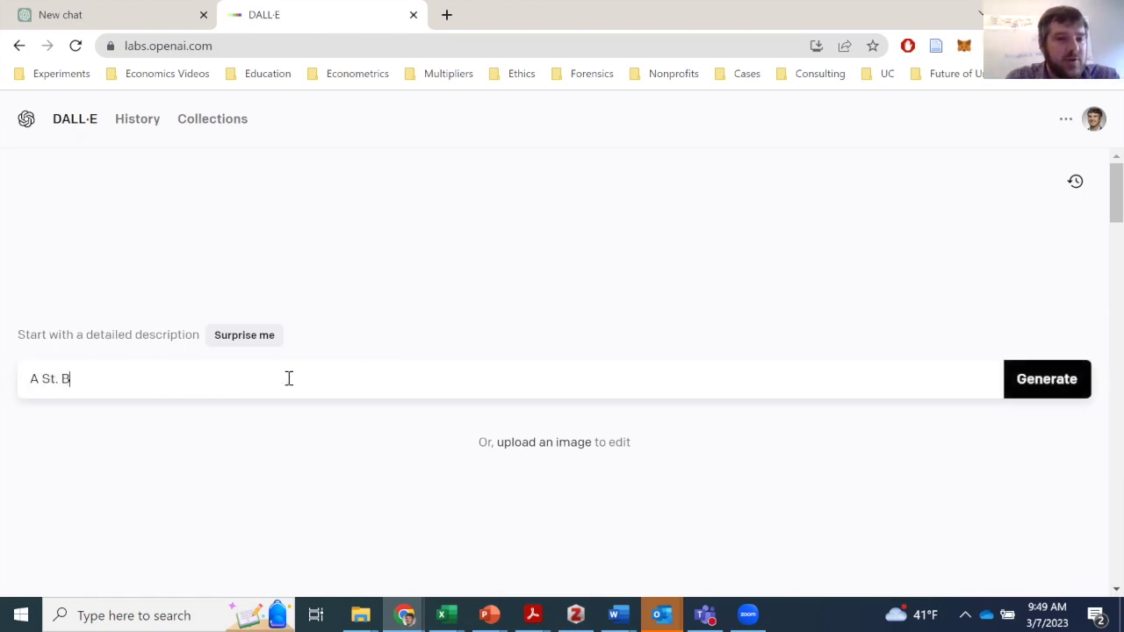
pyautogui.write('ernard snow ')
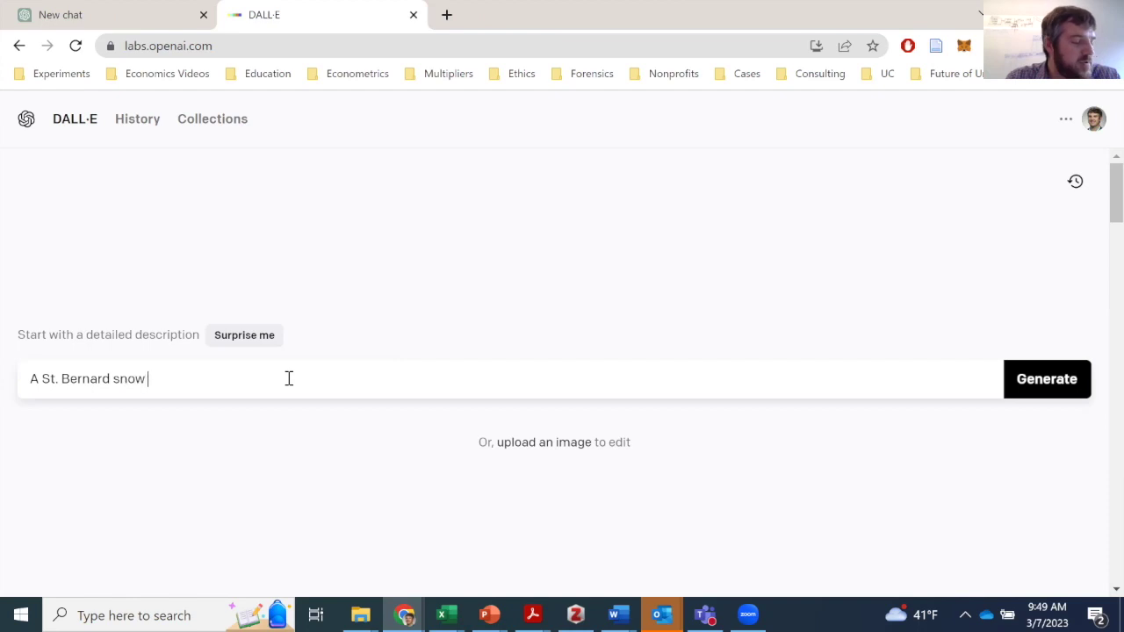
pyautogui.write('skiing, as an oil painting')
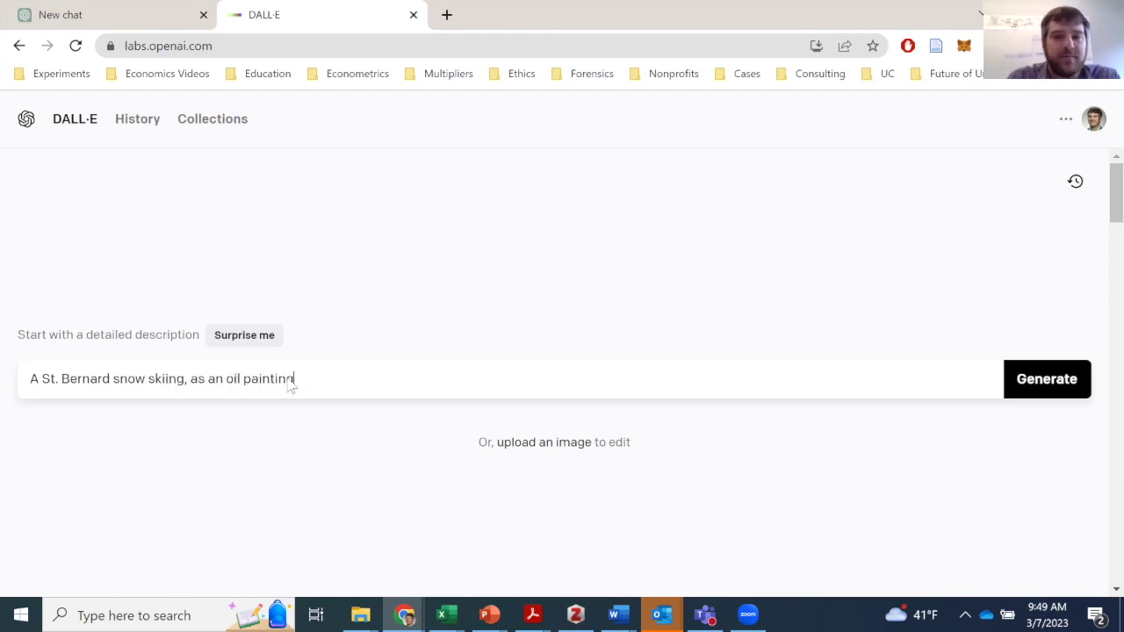
pyautogui.press('Return')
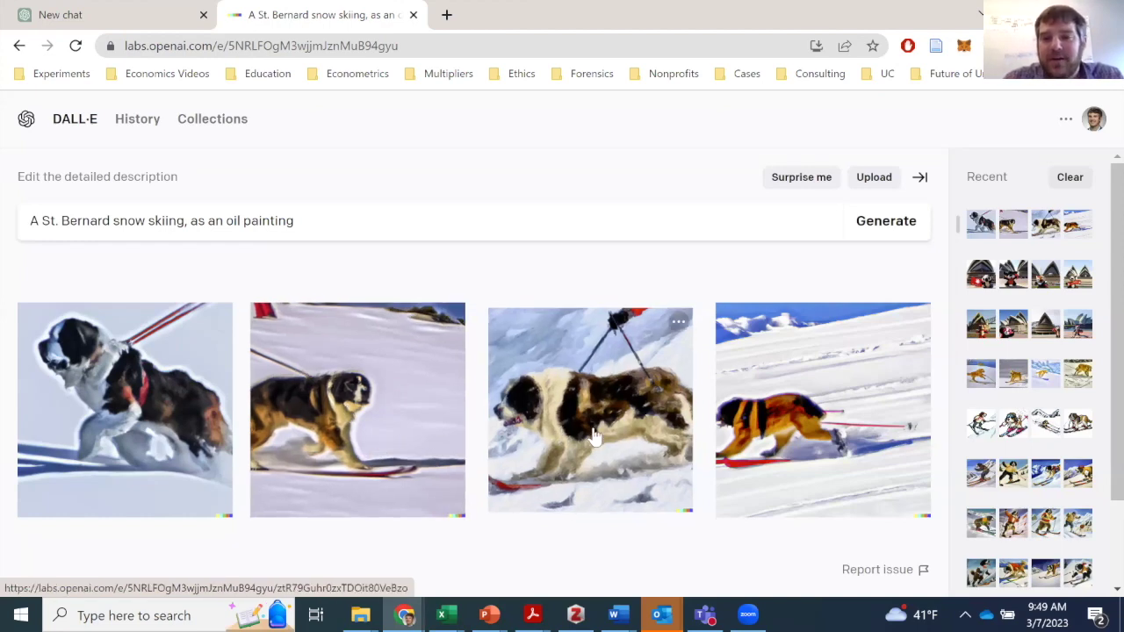
# - Change the style in the description to "as an impressionist painting" and generate new images
pyautogui.click(187, 220)
pyautogui.write(',')
pyautogui.moveTo(191, 220); pyautogui.dragTo(372, 219)
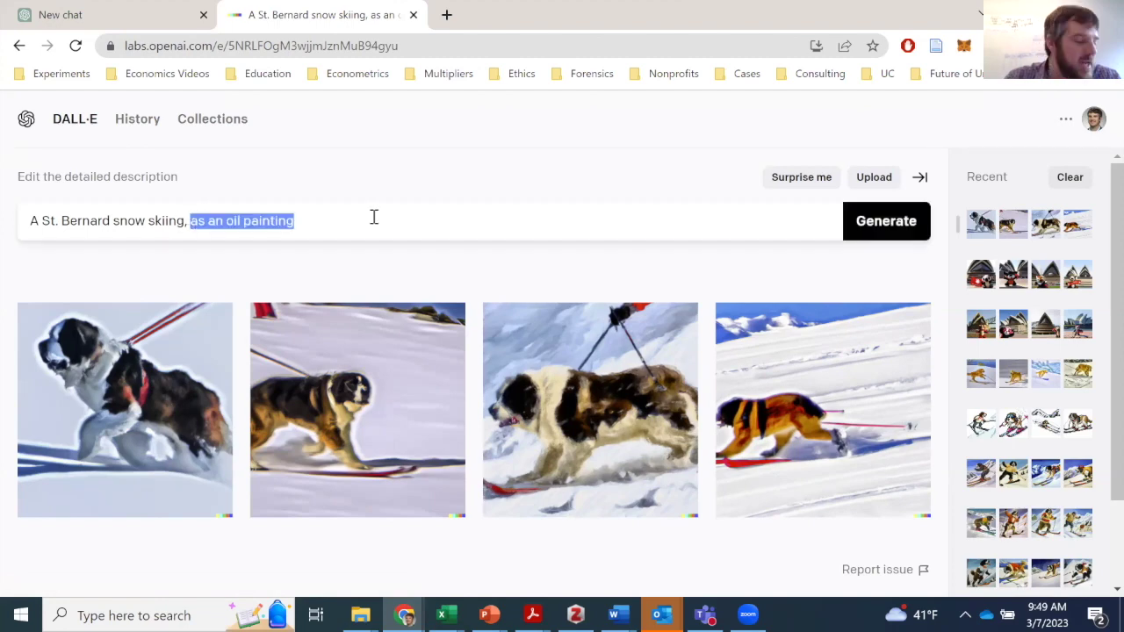
pyautogui.write('as an imp')
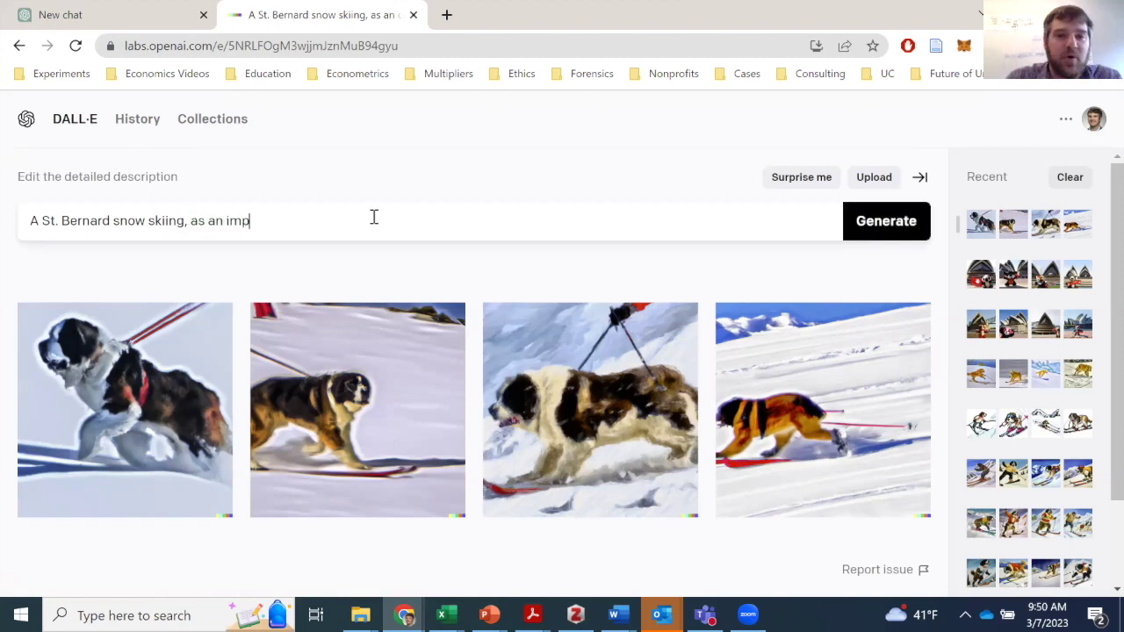
pyautogui.write('ressionist painting')
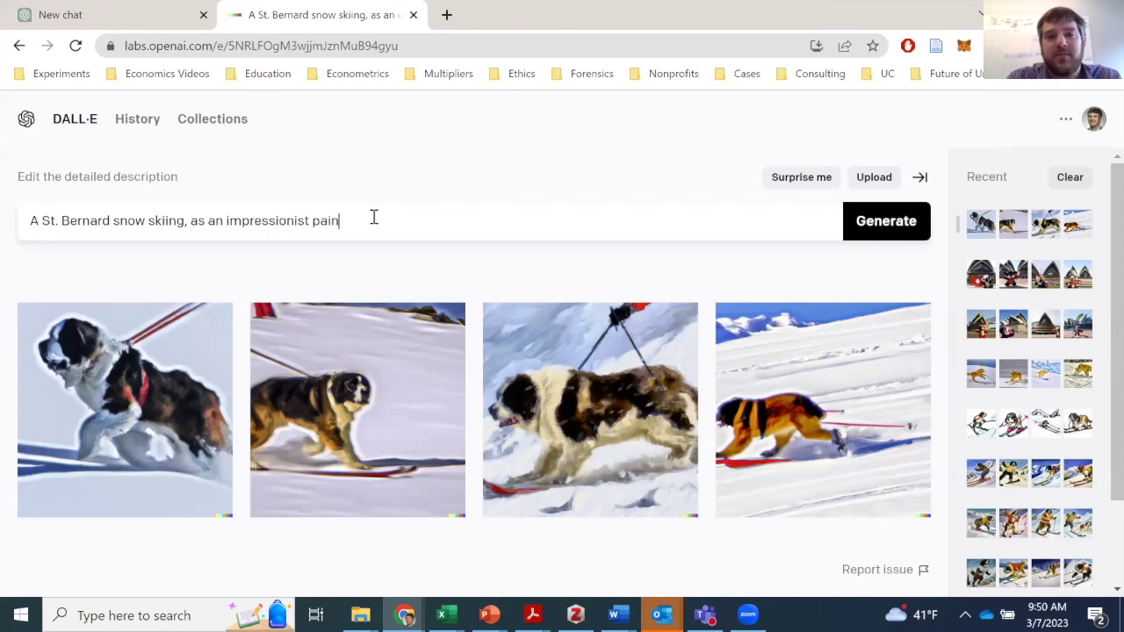
pyautogui.press('Return')
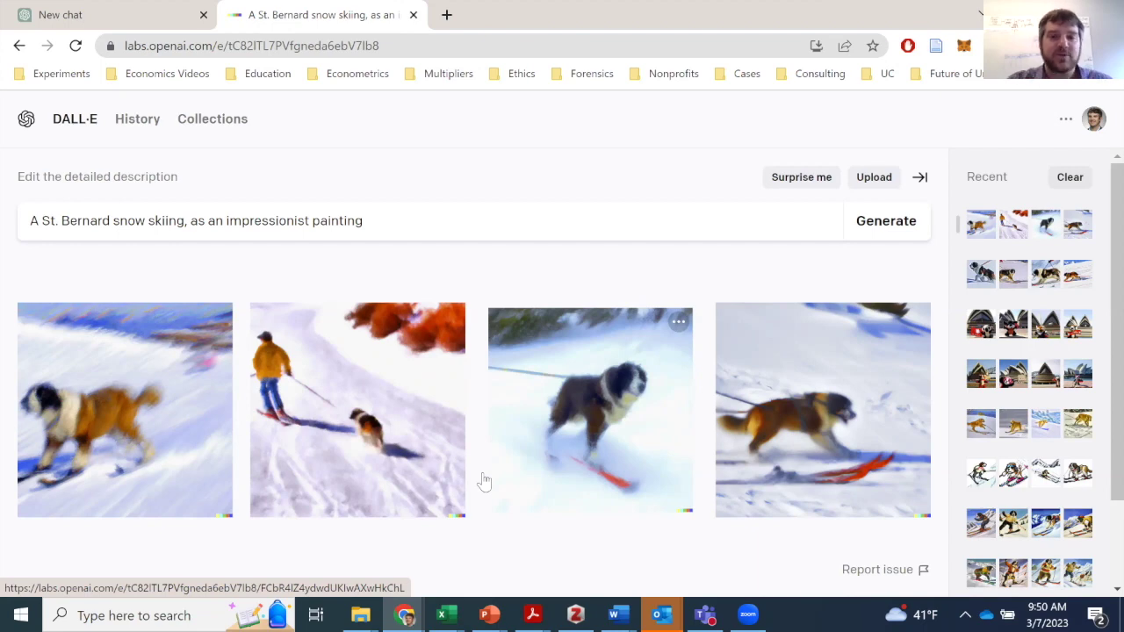
# - Change the description to "A golden retriever snow skiing, as pixel art" and generate new images
pyautogui.moveTo(44, 222); pyautogui.dragTo(103, 221)
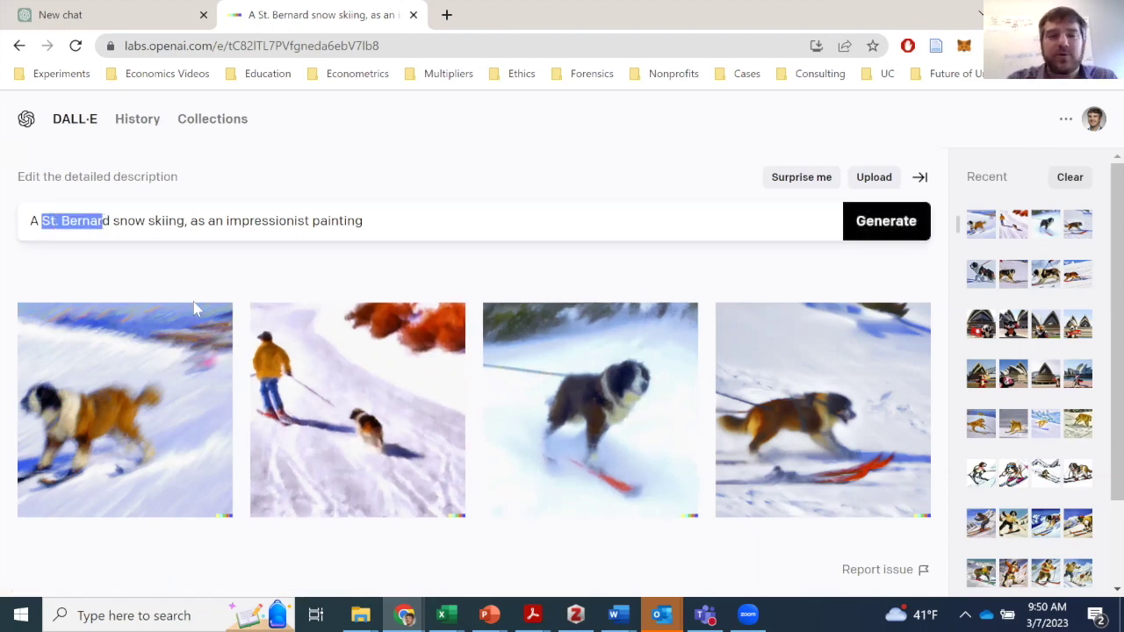
pyautogui.press('Delete')
pyautogui.press('Delete')
pyautogui.write('golden retriever')
pyautogui.moveTo(235, 220); pyautogui.dragTo(419, 206)
pyautogui.write('pixel art')
pyautogui.press('Return')
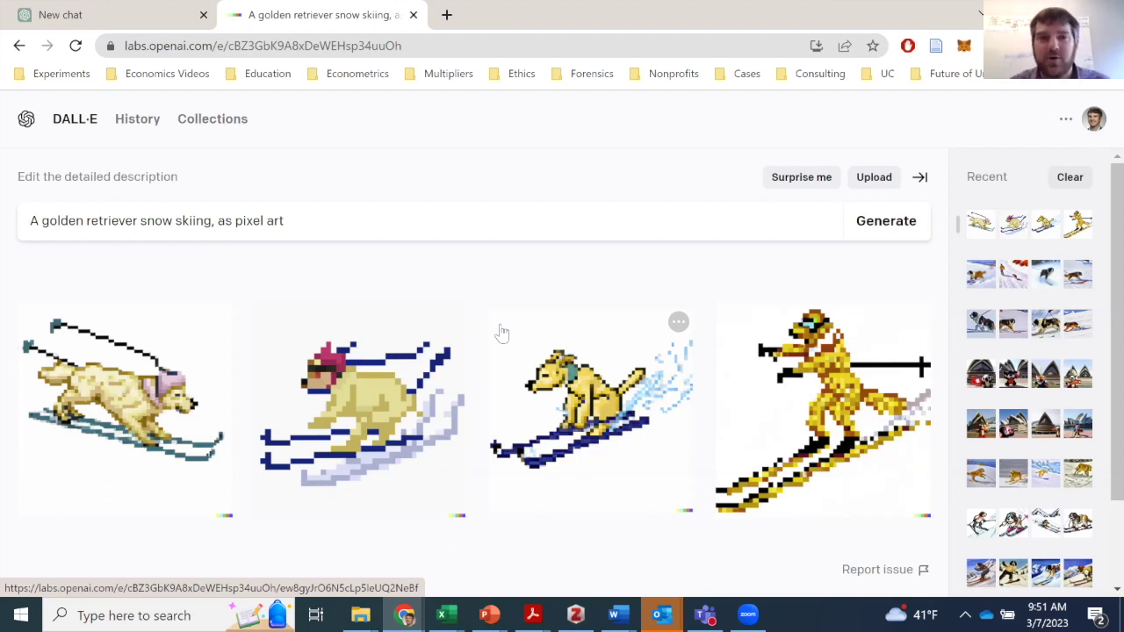
# - Switch to ChatGPT and begin a message in the new chat with "Write an invitation"
pyautogui.hotkey('ctrl', '1')
pyautogui.click(407, 555)
pyautogui.write('Writ')
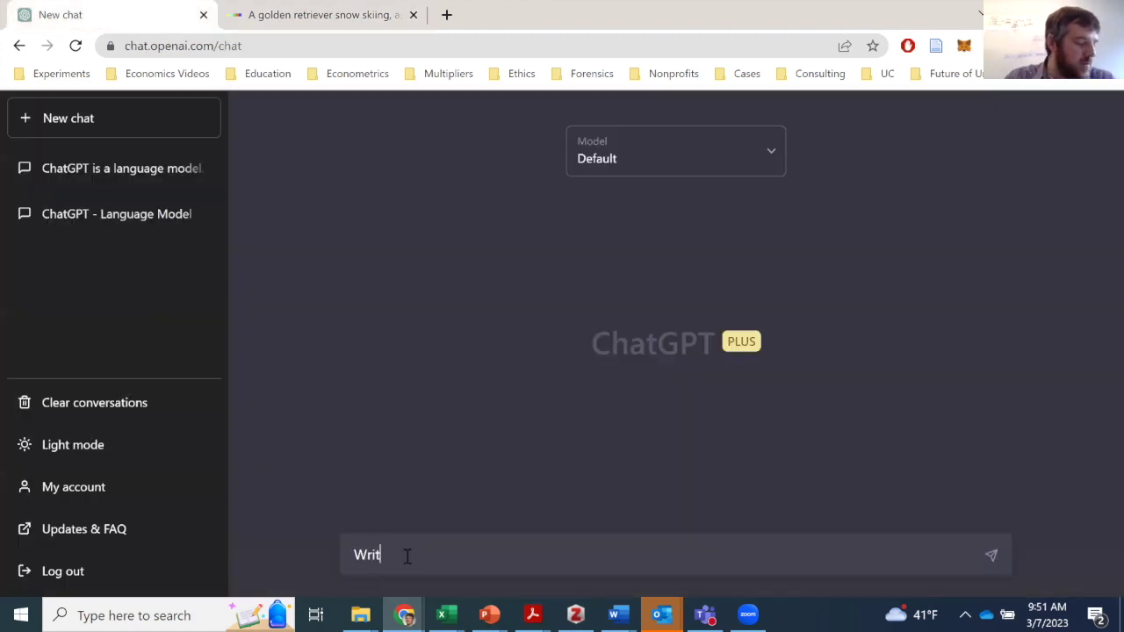
pyautogui.write('e an invitation')
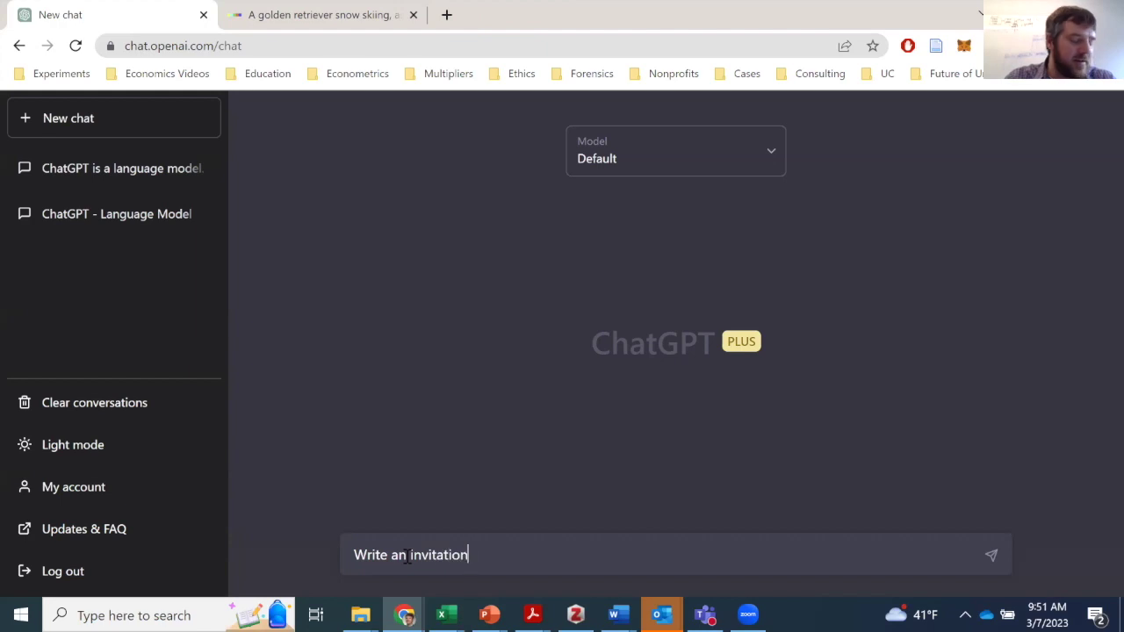
pyautogui.write(' for an upcoming c')
pyautogui.press('BackSpace')
pyautogui.press('BackSpace')
pyautogui.press('BackSpace')
pyautogui.press('BackSpace')
pyautogui.press('BackSpace')
pyautogui.press('BackSpace')
pyautogui.press('BackSpace')
pyautogui.press('BackSpace')
pyautogui.press('BackSpace')
pyautogui.press('BackSpace')
pyautogui.press('BackSpace')
pyautogui.press('BackSpace')
pyautogui.press('BackSpace')
pyautogui.press('BackSpace')
pyautogui.press('BackSpace')
pyautogui.press('BackSpace')
pyautogui.press('BackSpace')
pyautogui.press('BackSpace')
pyautogui.press('BackSpace')
pyautogui.press('BackSpace')
pyautogui.press('BackSpace')
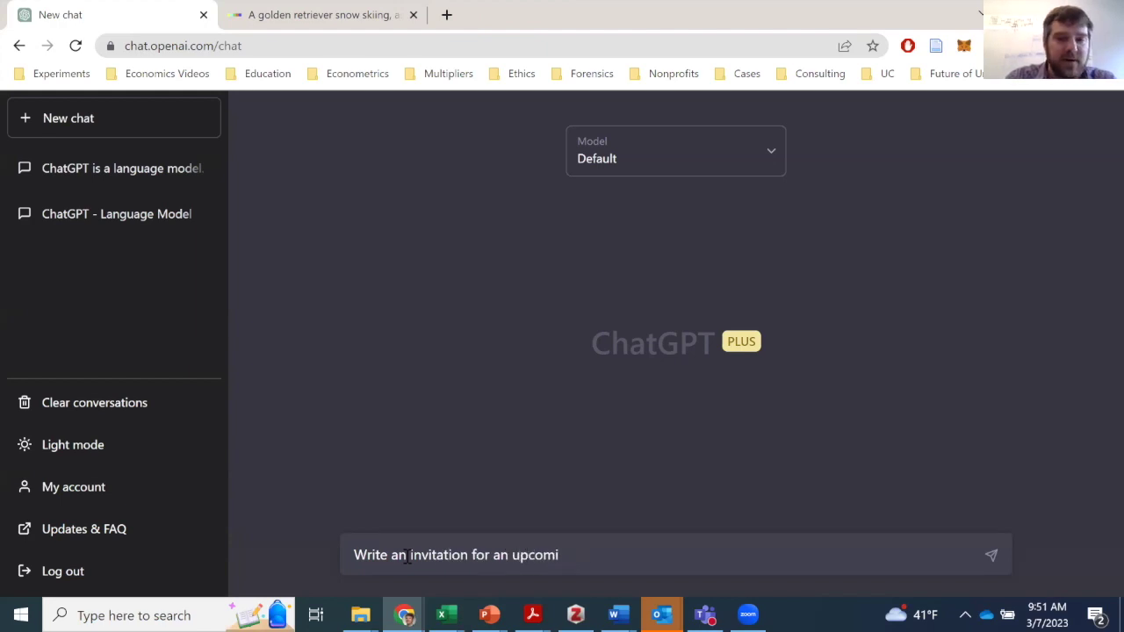
pyautogui.press('BackSpace')
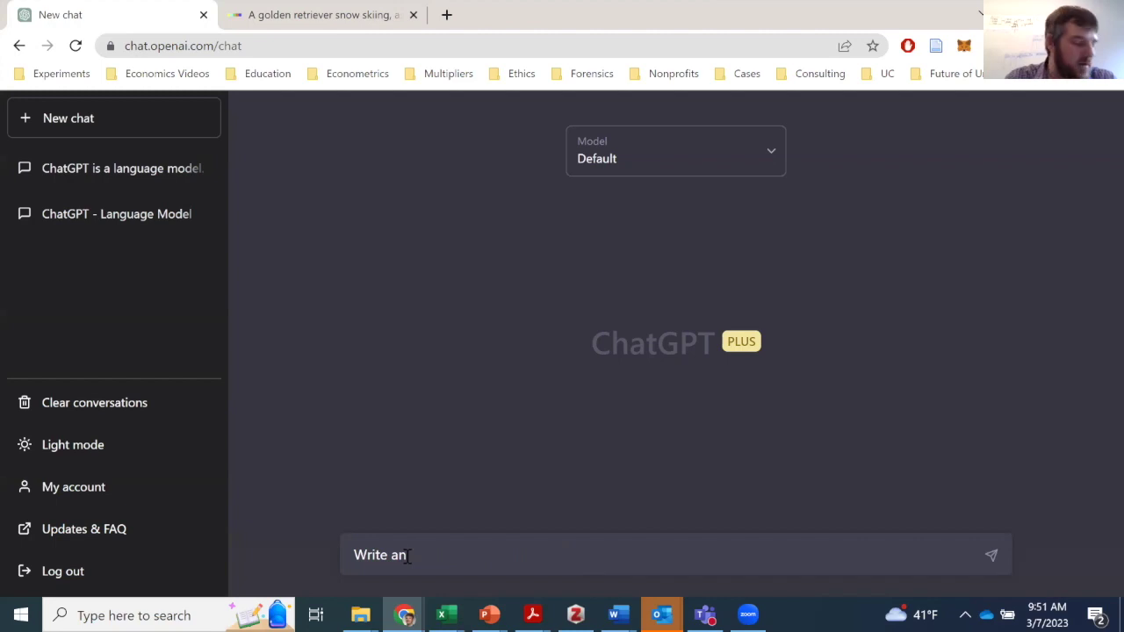
# - Complete and send the message "Write an invitation for an upcoming clothing drive on march 19th, for the nonprofit organization, give like a mother"
pyautogui.write('invitation ')
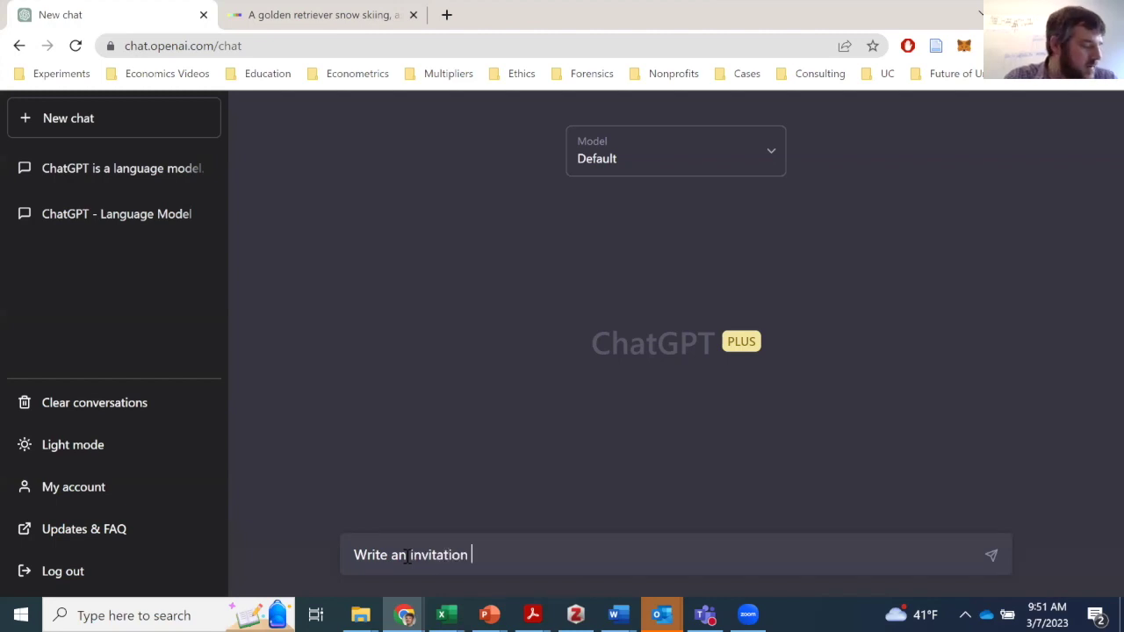
pyautogui.write('for an upcmo')
pyautogui.press('BackSpace')
pyautogui.press('BackSpace')
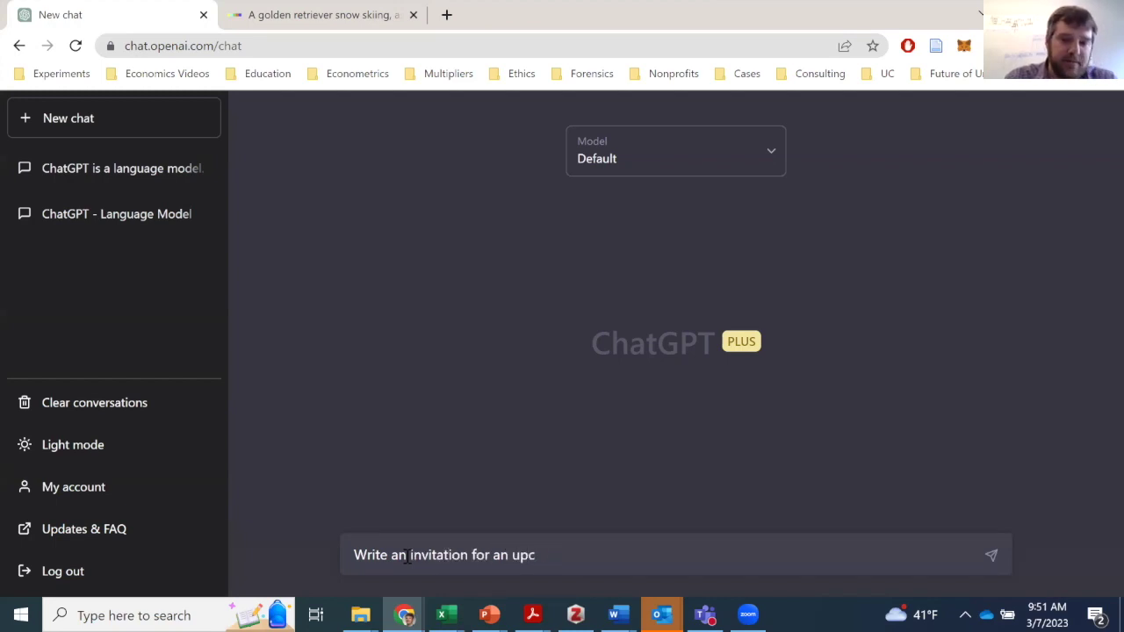
pyautogui.write('oming clothing drive')
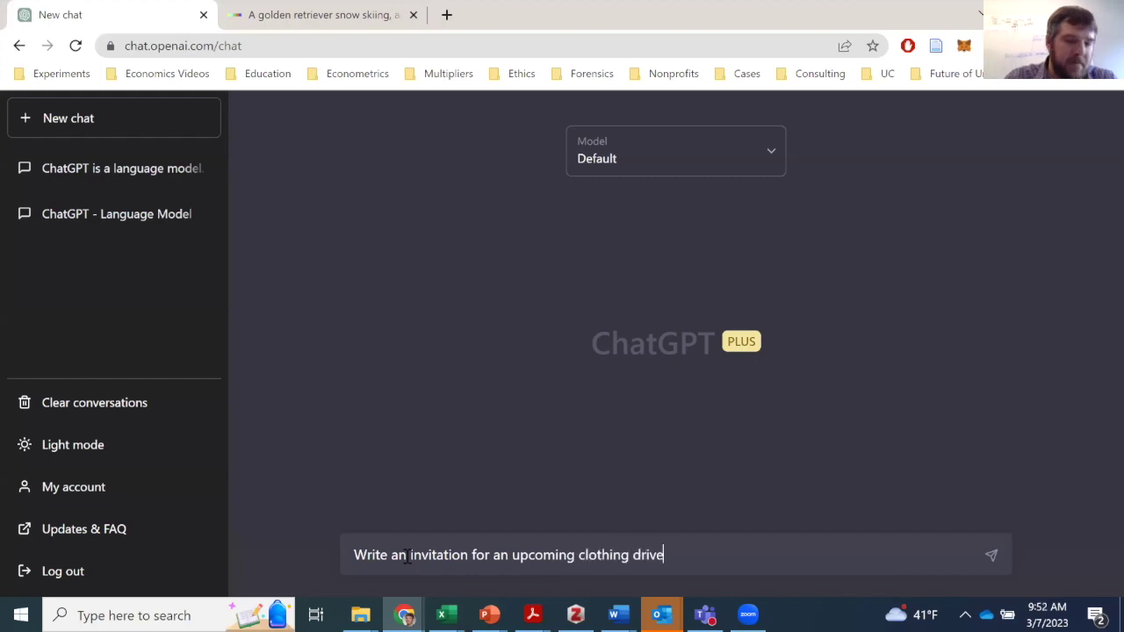
pyautogui.write(' on march 19th,')
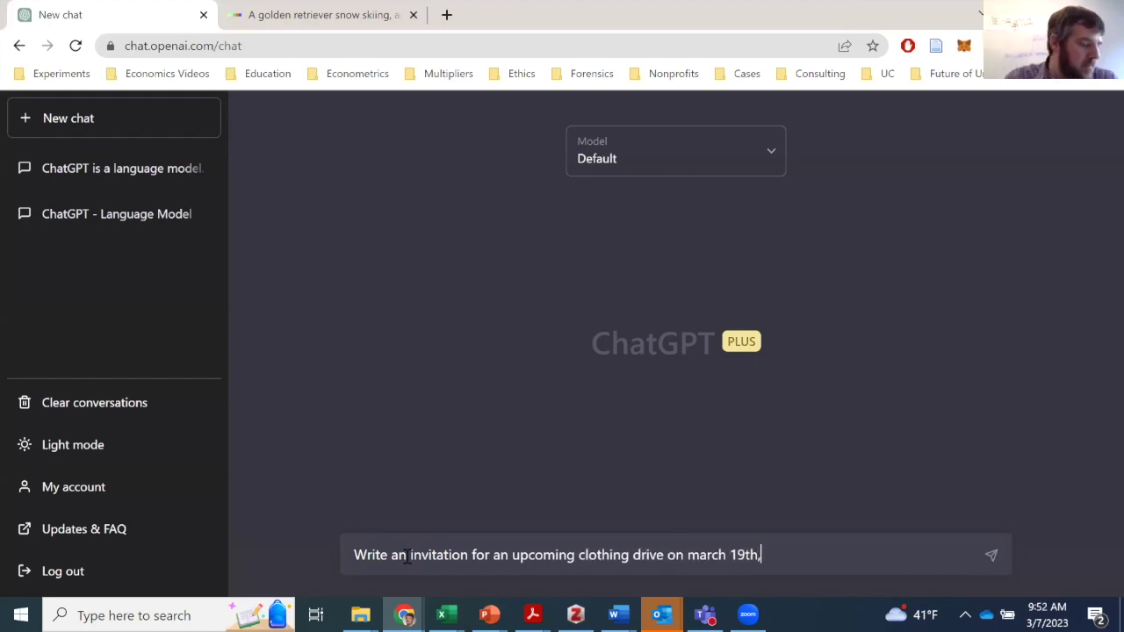
pyautogui.write(' for the nonprofit organi')
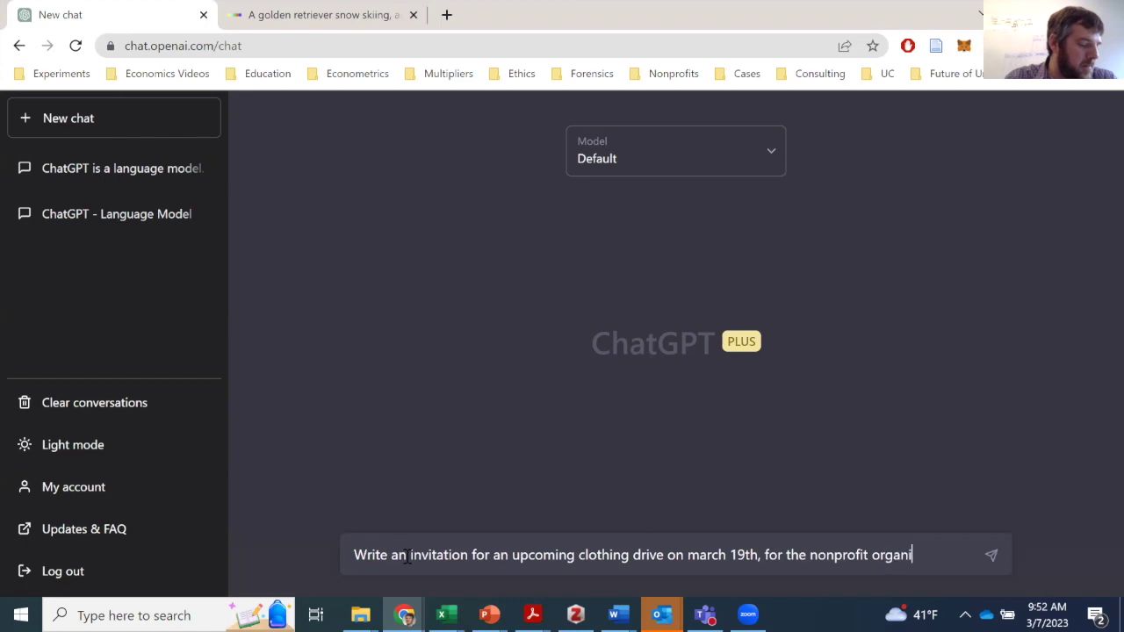
pyautogui.write('zation, give like a mother')
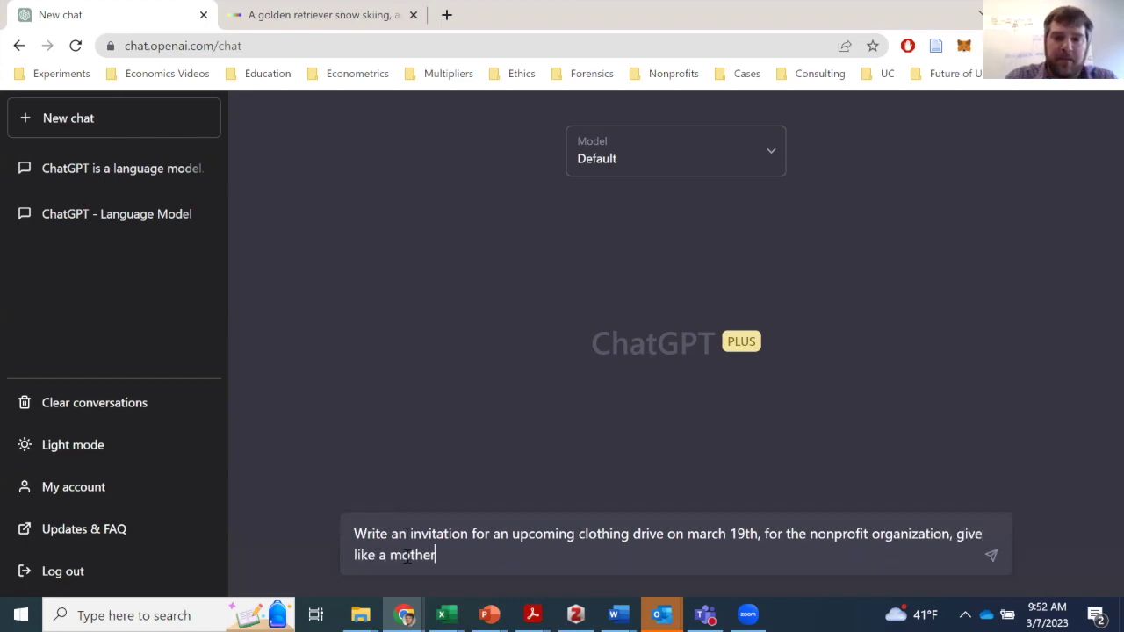
pyautogui.press('Return')
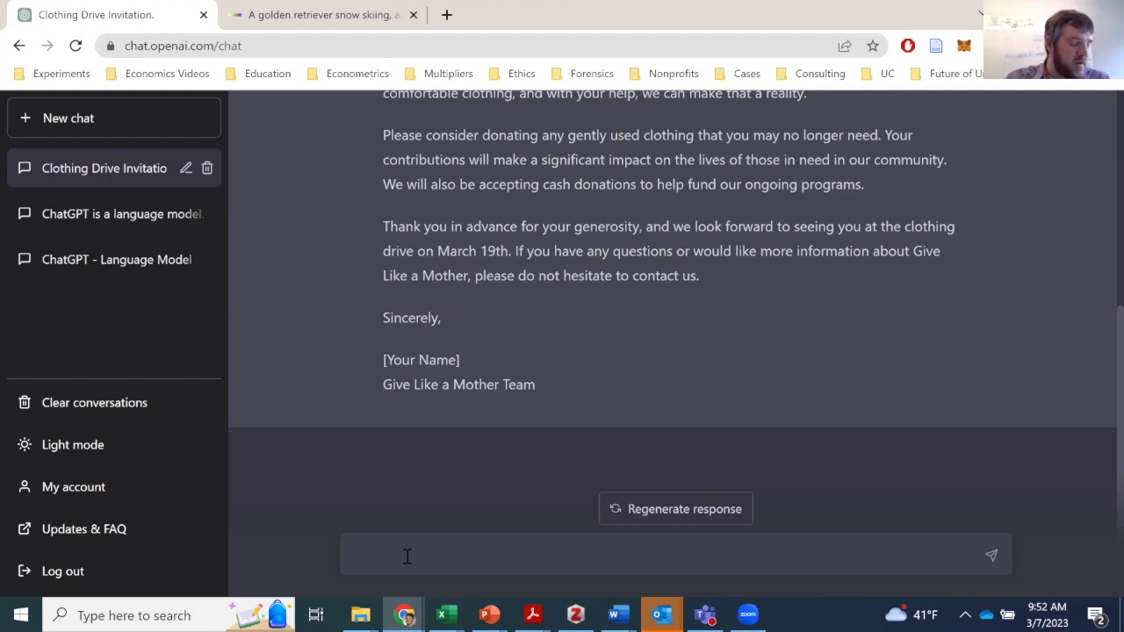
# - Send the follow-up request "Modify the letter above in a series of 5 tweets"
pyautogui.write('Modify the lett')
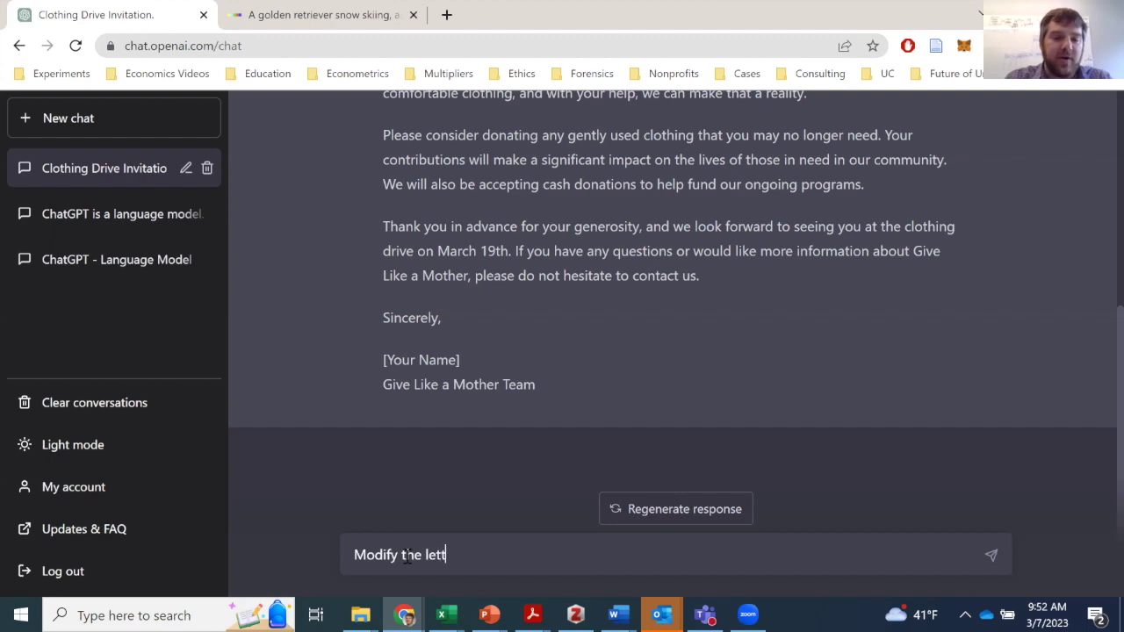
pyautogui.write('er above in a serie')
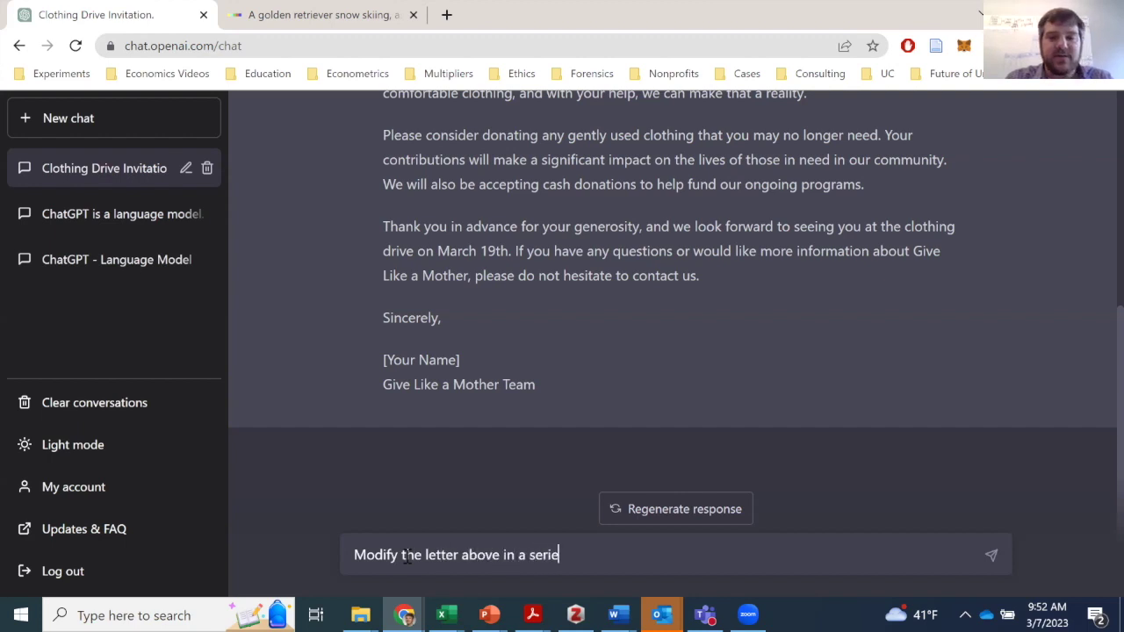
pyautogui.write('s of 5 tweets')
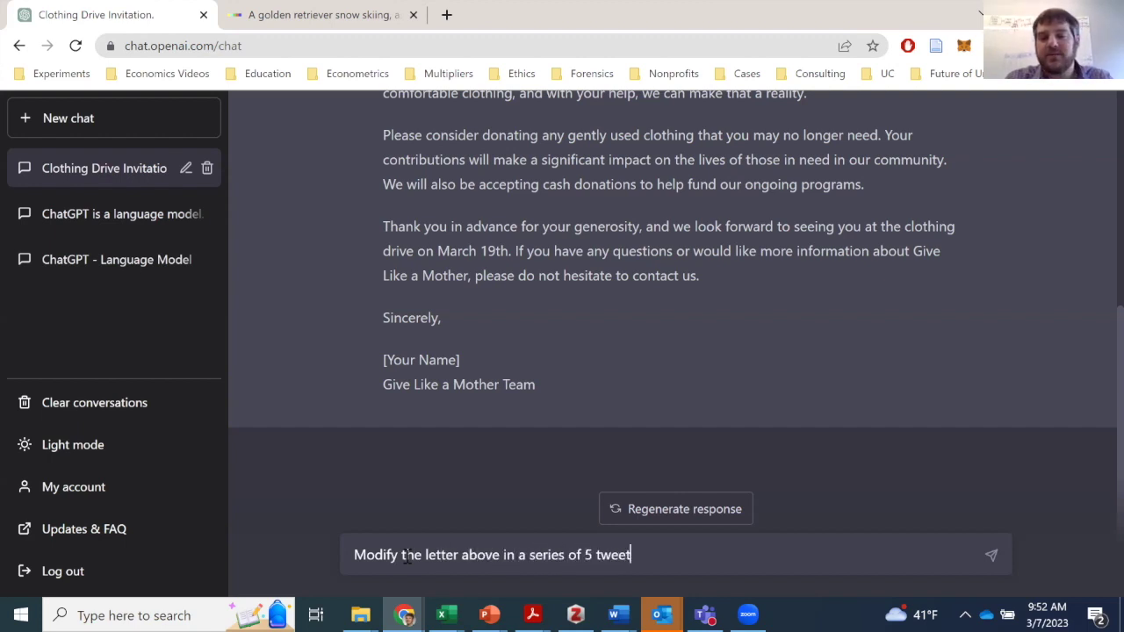
pyautogui.press('Return')
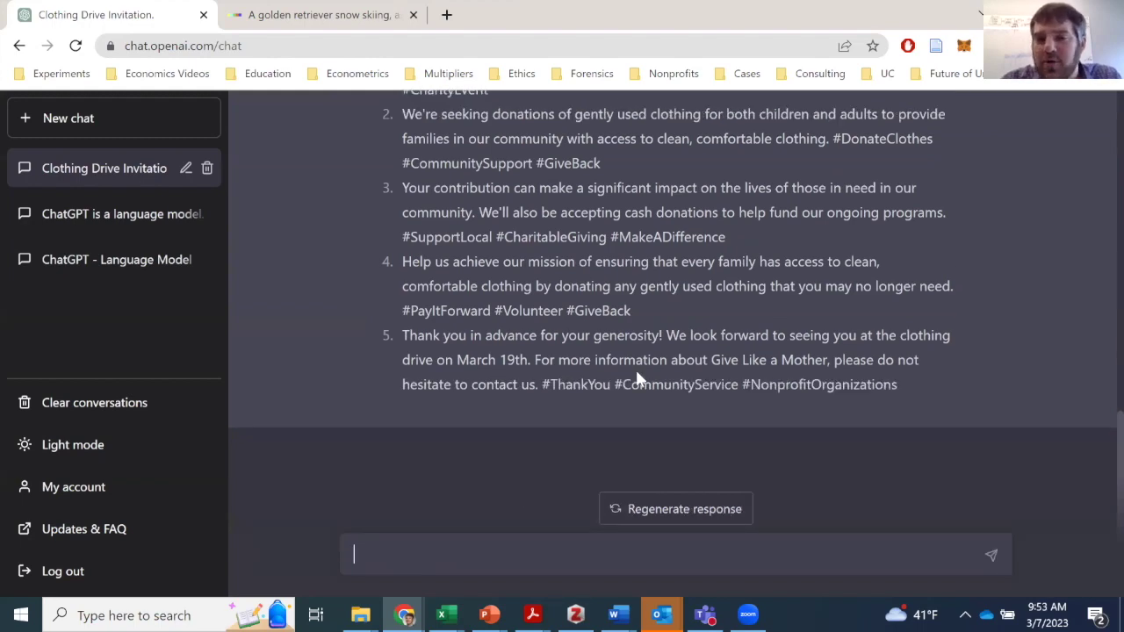
# - Review the five clothing drive tweets and regenerate the response
pyautogui.scroll(2, 638, 378)
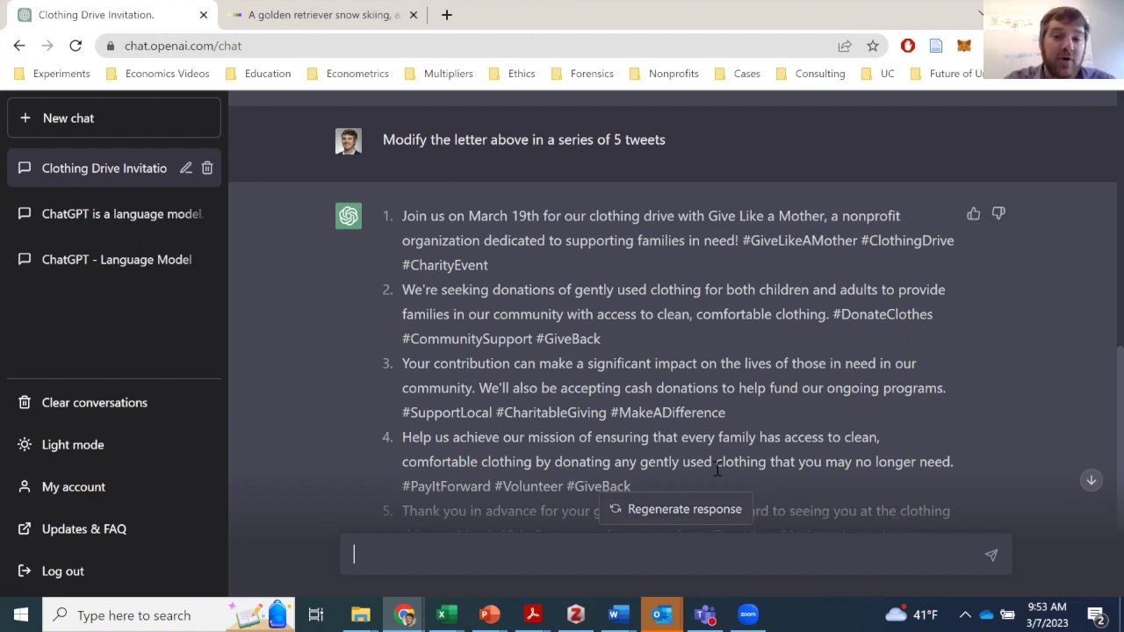
pyautogui.scroll(-2, 714, 469)
pyautogui.scroll(1, 817, 411)
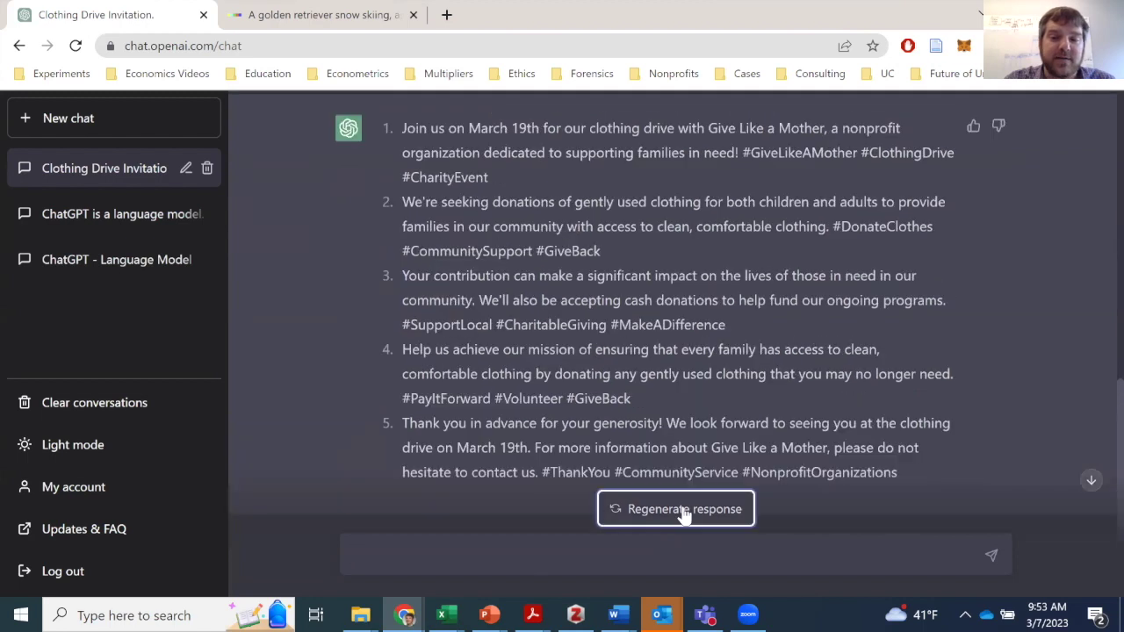
pyautogui.click(682, 512)
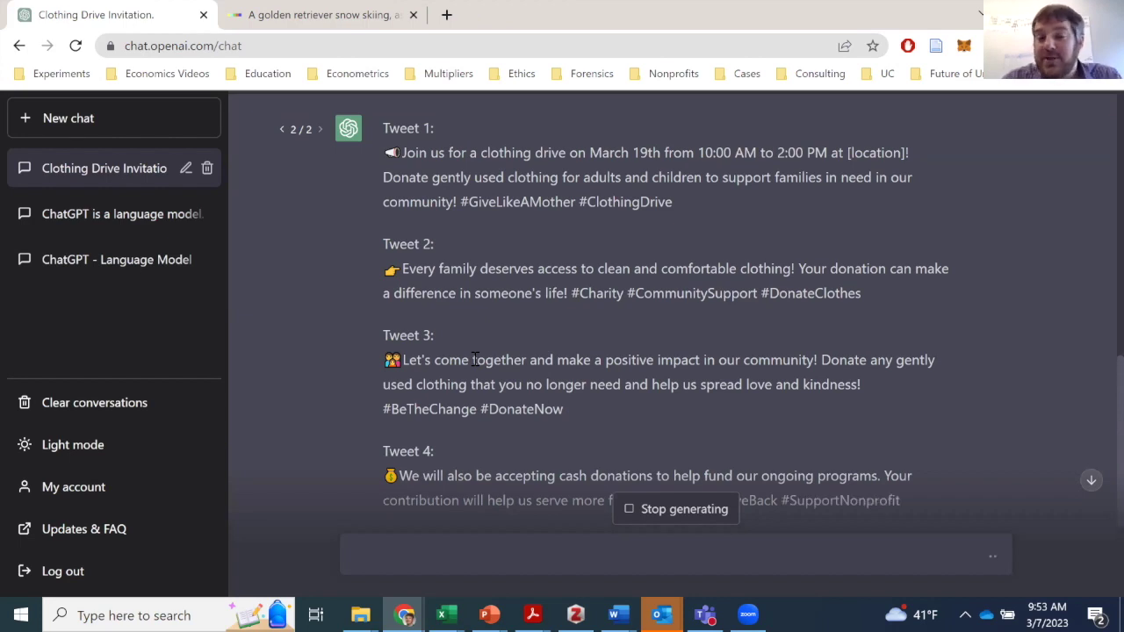
# - Review the regenerated five clothing drive tweets against the request to modify the letter
pyautogui.scroll(-1, 477, 338)
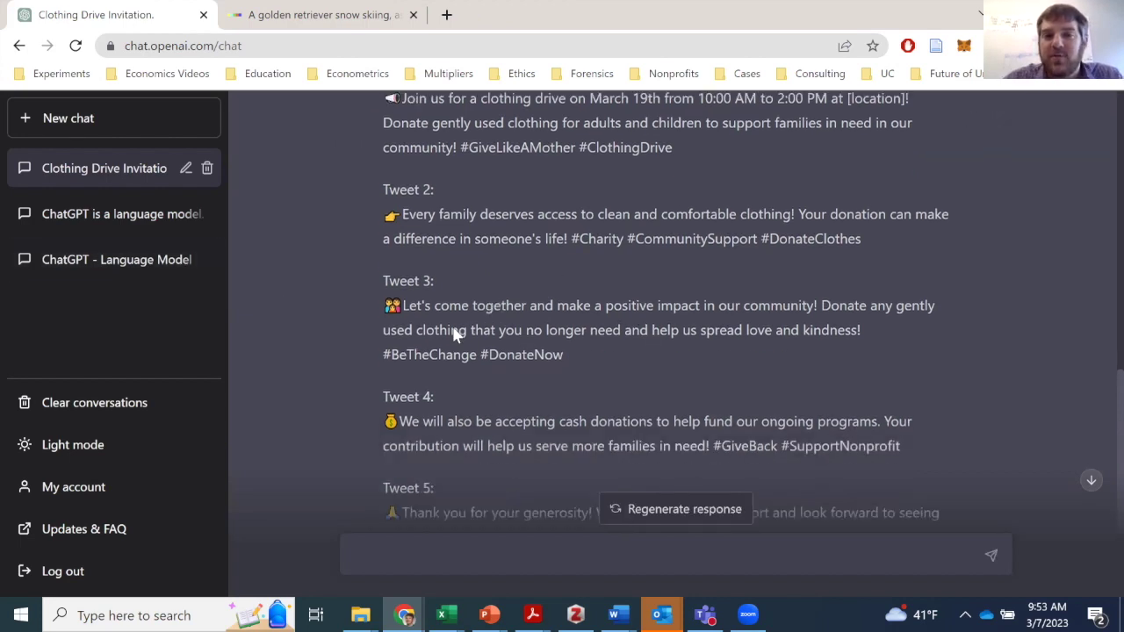
pyautogui.scroll(2, 510, 264)
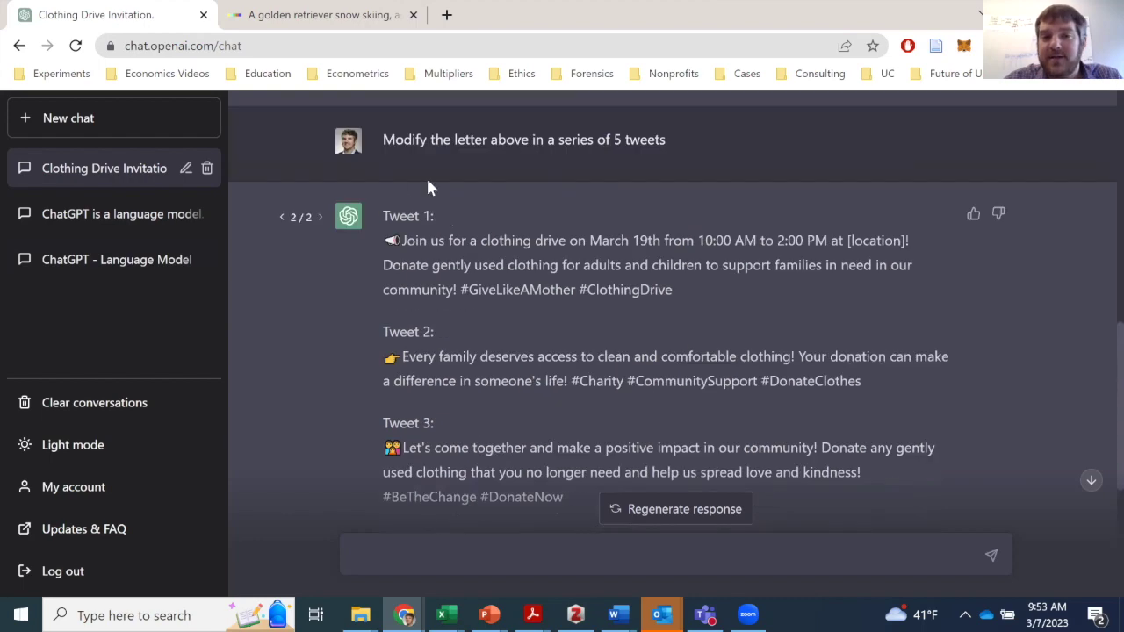
pyautogui.moveTo(383, 140); pyautogui.dragTo(666, 140)
pyautogui.scroll(-3, 665, 350)
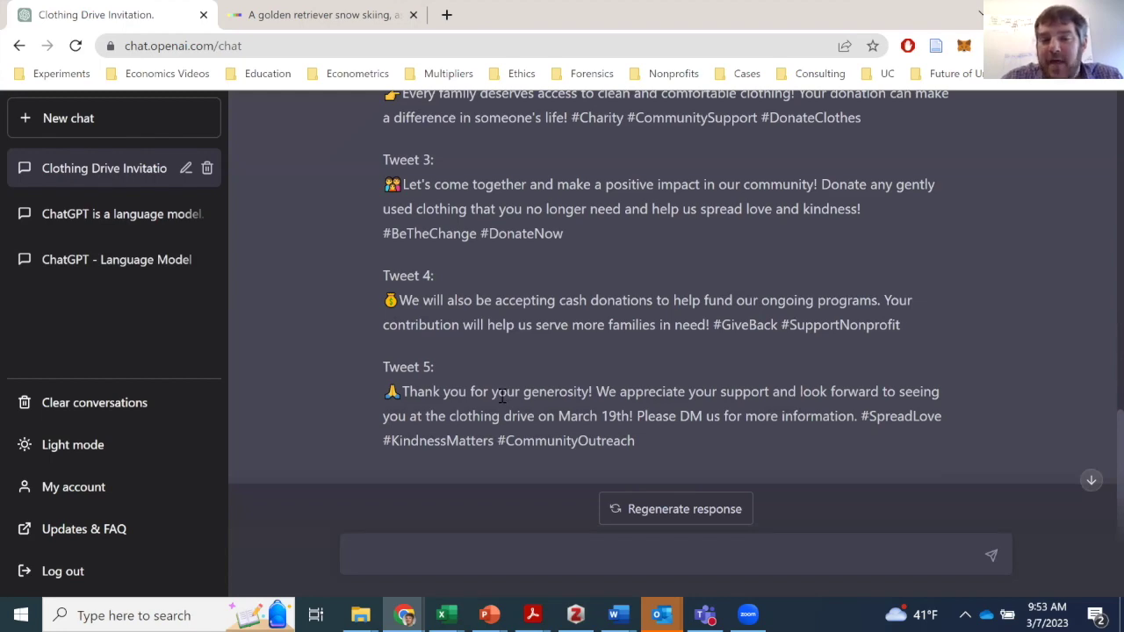
pyautogui.scroll(3, 502, 397)
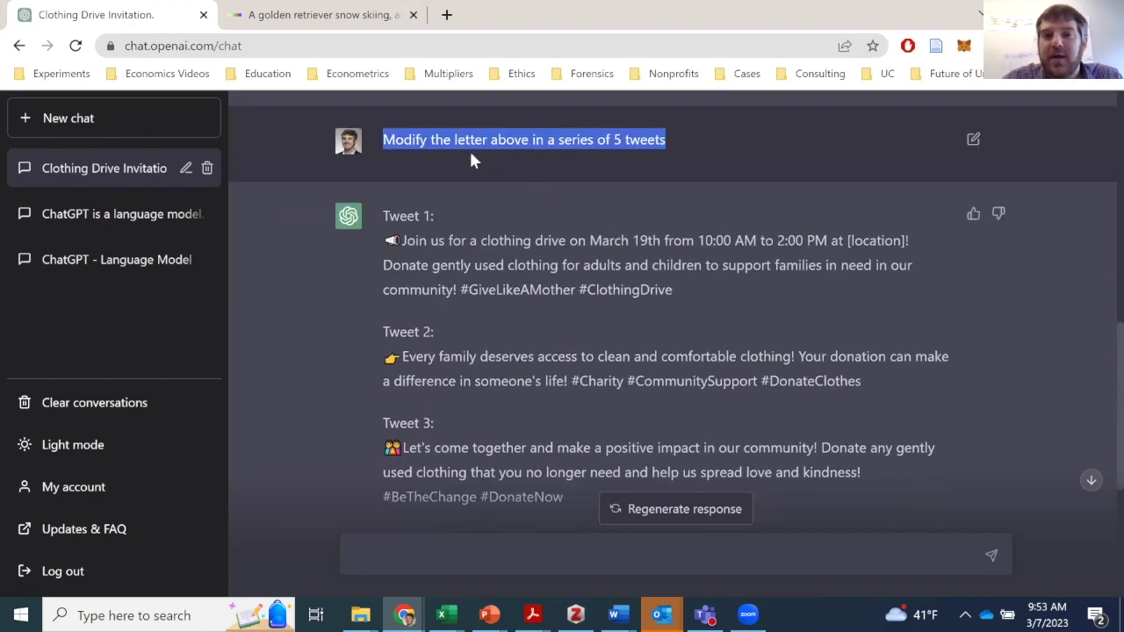
# - Begin a follow-up message with "Create 5", discarding the draft wording "compelling tweets on the"
pyautogui.click(470, 555)
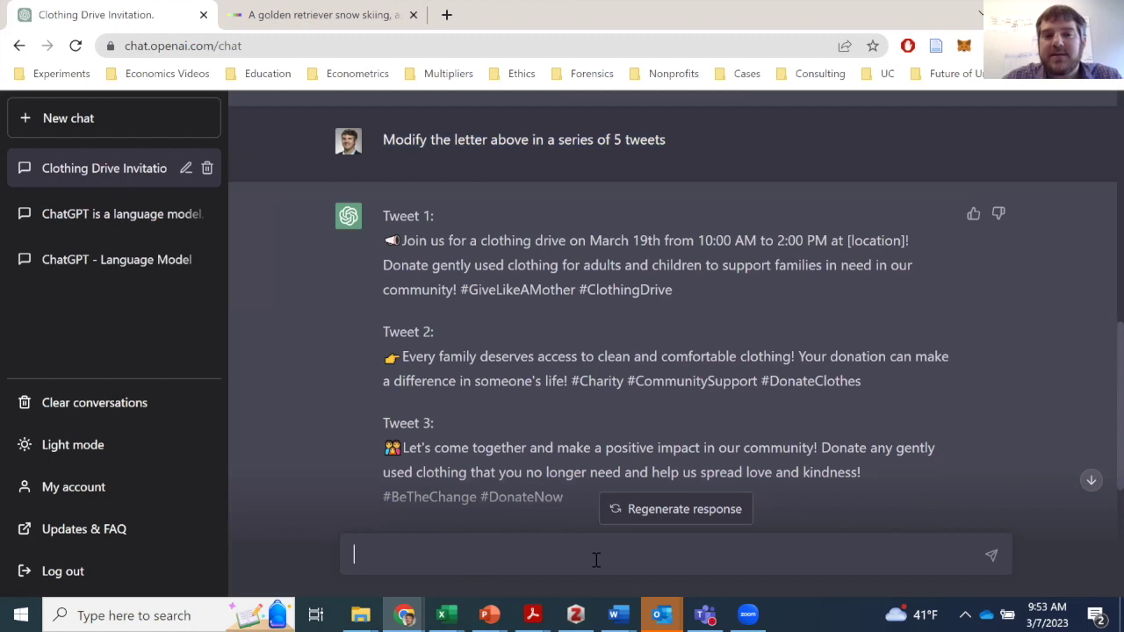
pyautogui.write('Create')
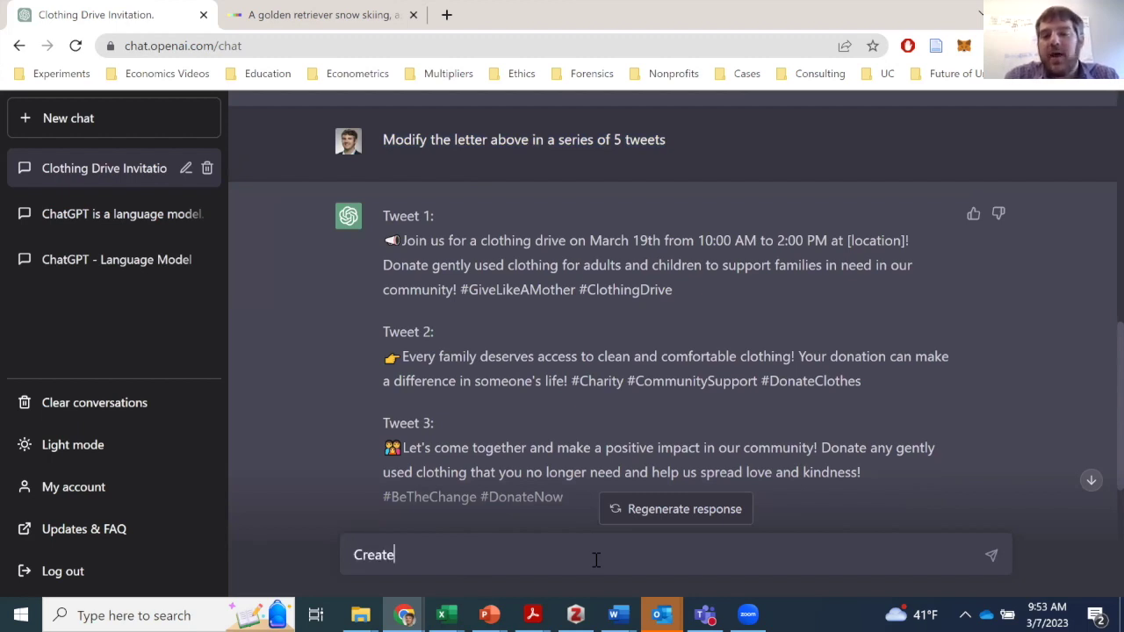
pyautogui.write(' 5 compelling tweets on the')
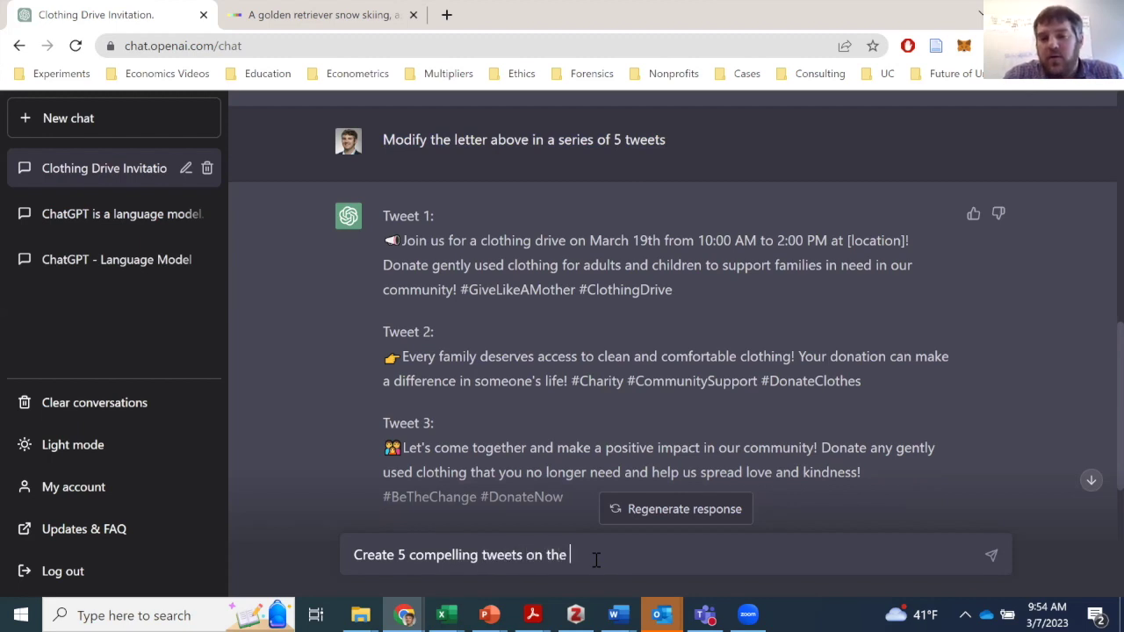
pyautogui.press('BackSpace')
pyautogui.press('BackSpace')
pyautogui.press('BackSpace')
pyautogui.press('BackSpace')
pyautogui.press('BackSpace')
pyautogui.press('BackSpace')
pyautogui.press('BackSpace')
pyautogui.press('BackSpace')
pyautogui.press('BackSpace')
pyautogui.press('BackSpace')
pyautogui.press('BackSpace')
pyautogui.press('BackSpace')
pyautogui.press('BackSpace')
pyautogui.press('BackSpace')
pyautogui.press('BackSpace')
pyautogui.press('BackSpace')
pyautogui.press('BackSpace')
pyautogui.press('BackSpace')
pyautogui.press('BackSpace')
pyautogui.press('BackSpace')
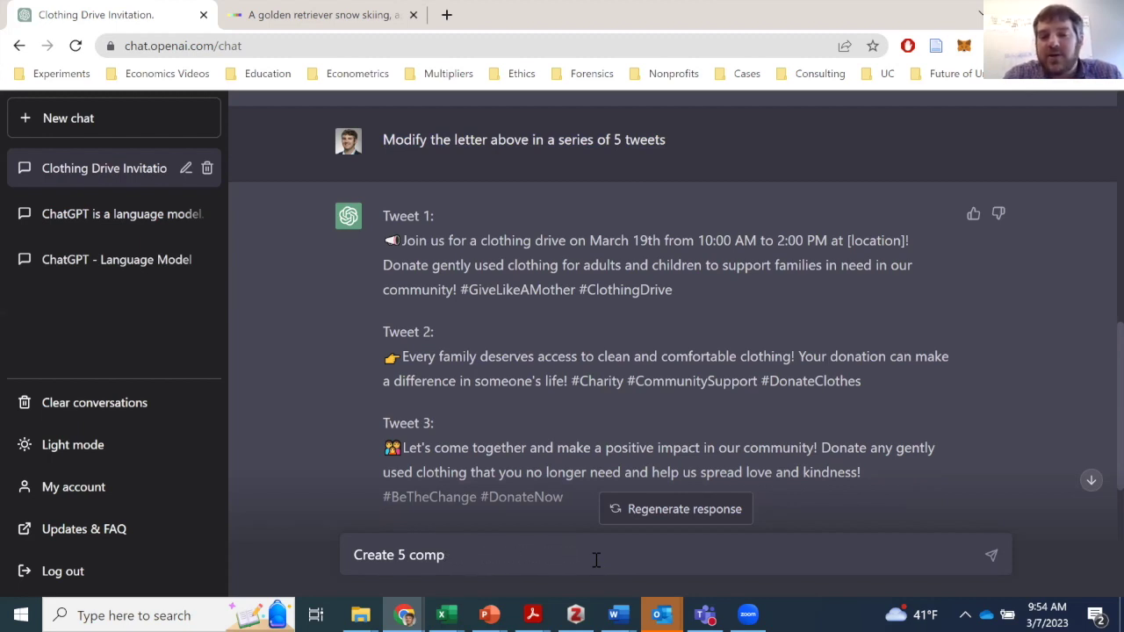
# - Complete and send the request "Create 5 tweets to be a call to action for the upcoming event"
pyautogui.write('tweets t obe')
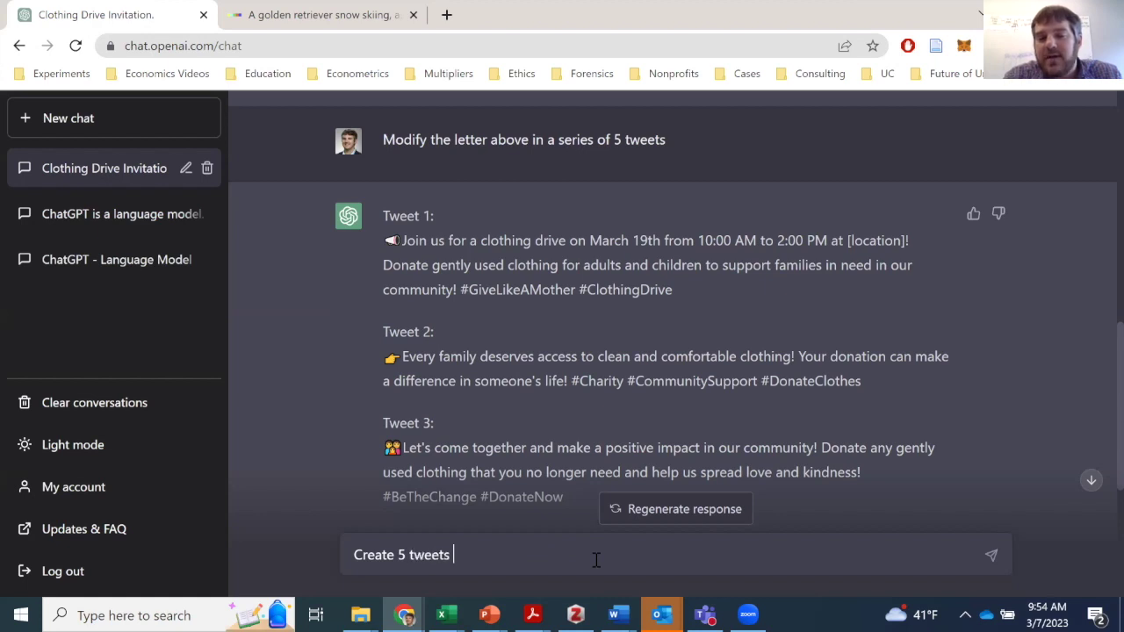
pyautogui.press('BackSpace')
pyautogui.press('BackSpace')
pyautogui.press('BackSpace')
pyautogui.write('e ')
pyautogui.write('be a call ot')
pyautogui.press('BackSpace')
pyautogui.press('BackSpace')
pyautogui.press('BackSpace')
pyautogui.write('to action for the u')
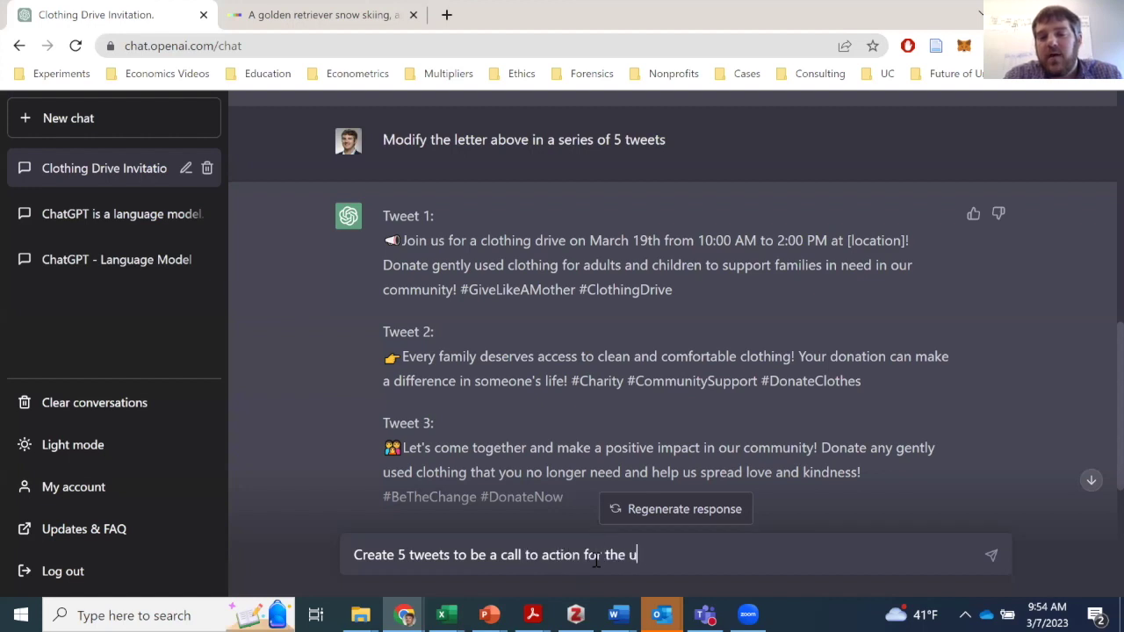
pyautogui.write('pcoming event')
pyautogui.press('Return')
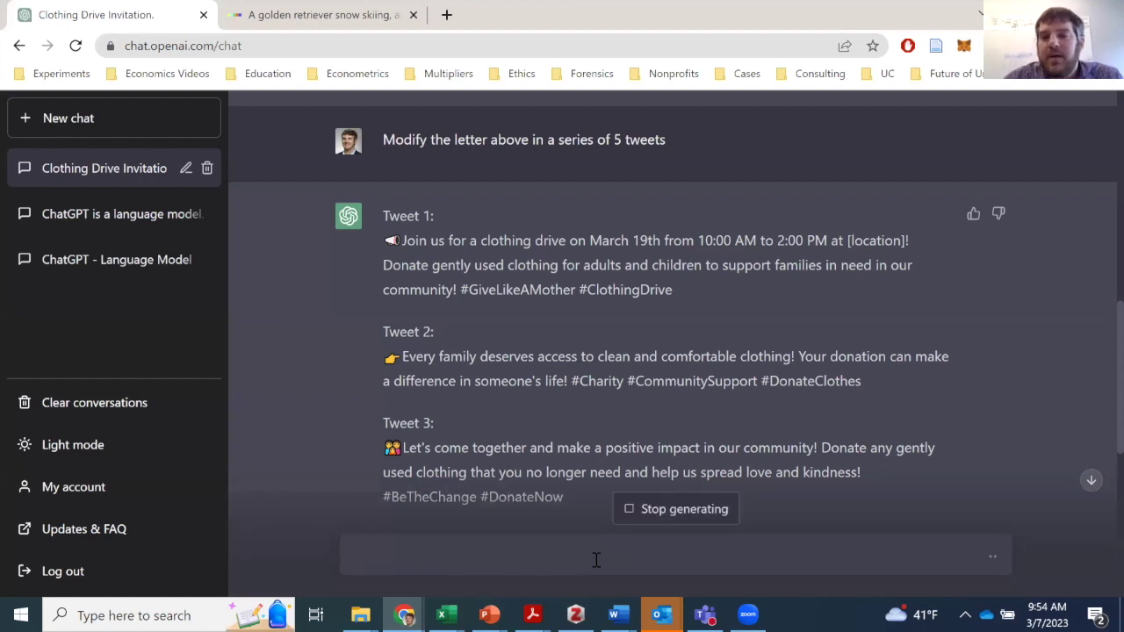
pyautogui.doubleClick(1092, 479)
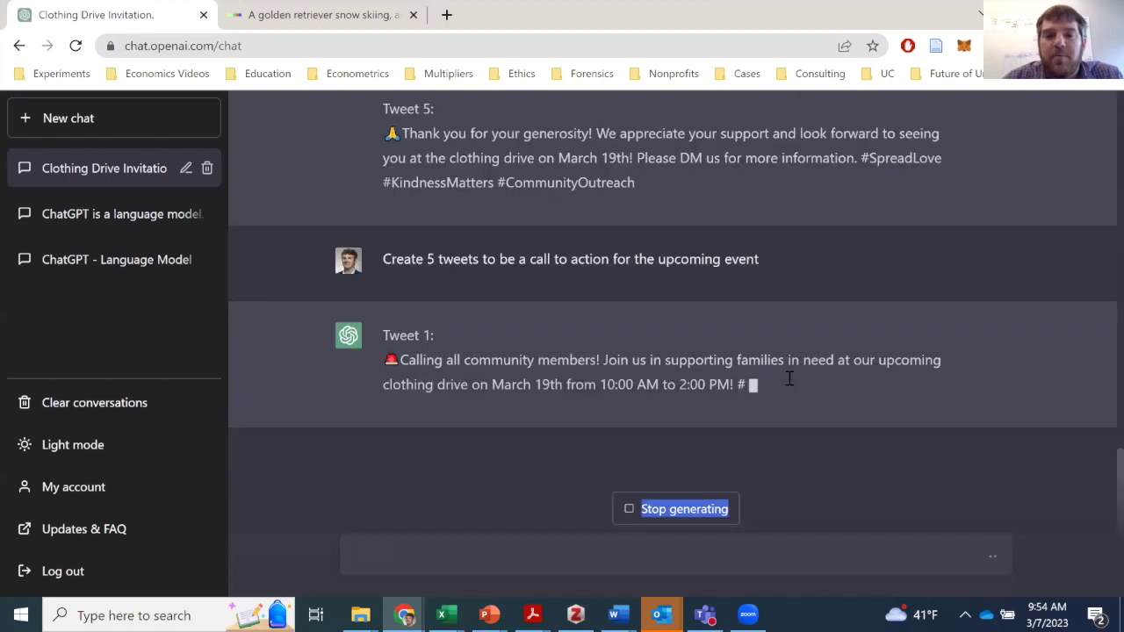
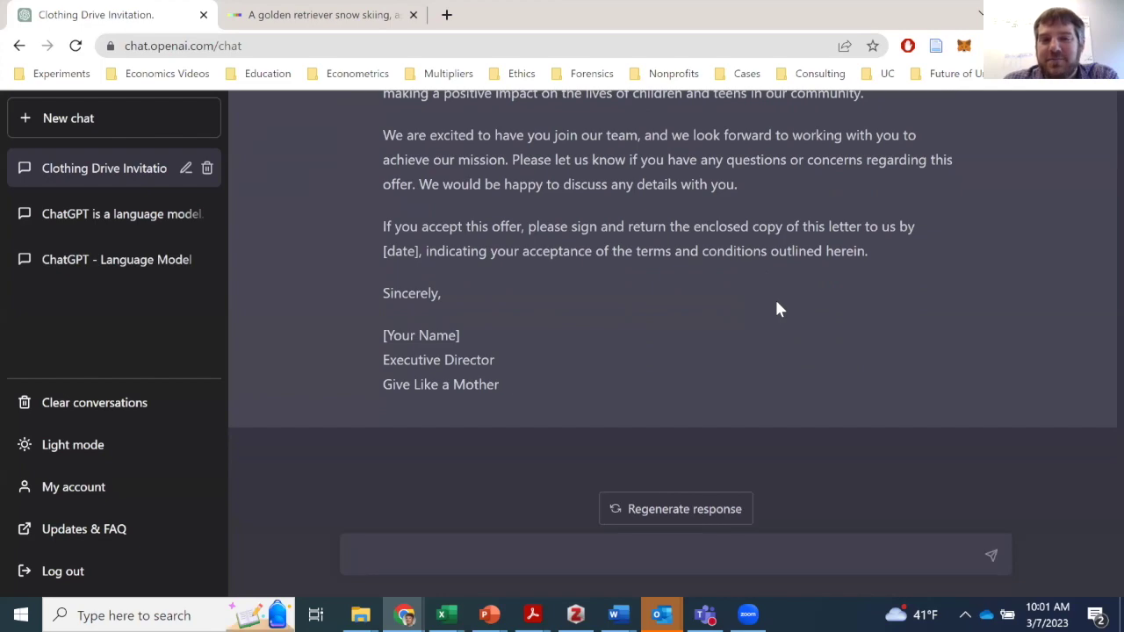
# - Review the job offer letter for the Director of Development, from its prompt through responsibilities, salary and acceptance terms
pyautogui.scroll(3, 776, 304)
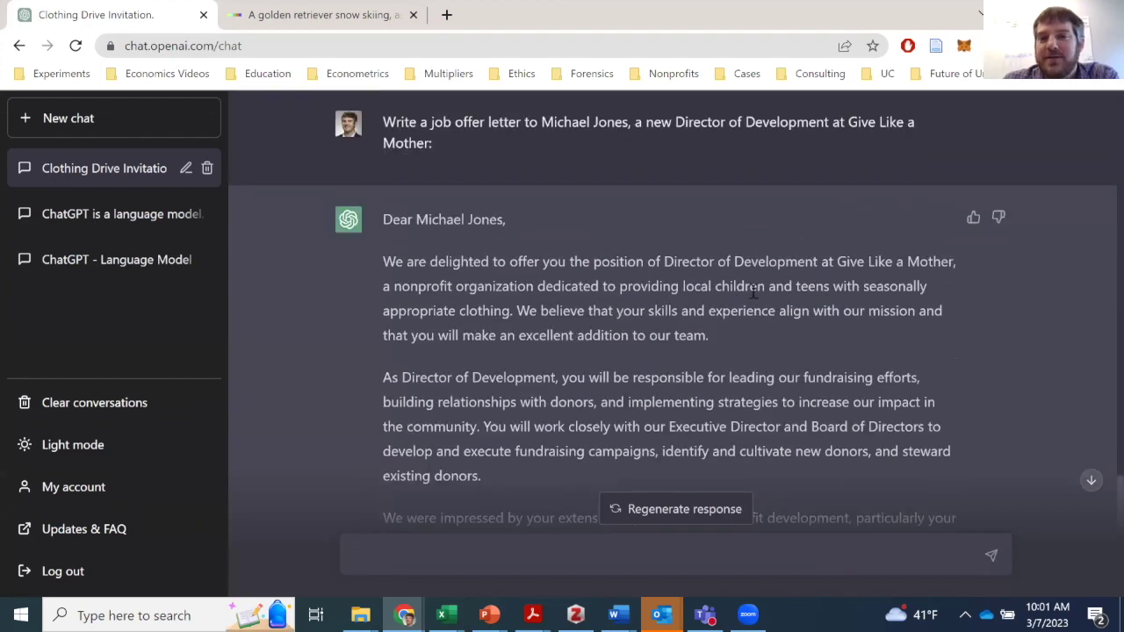
pyautogui.moveTo(382, 296); pyautogui.dragTo(492, 372)
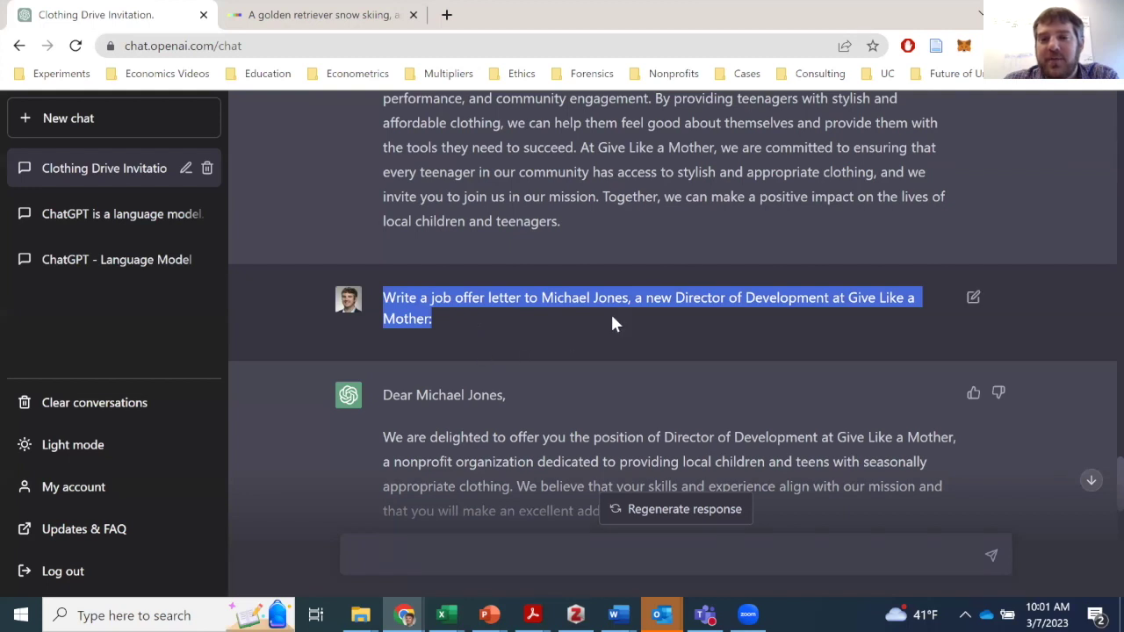
pyautogui.scroll(-3, 612, 323)
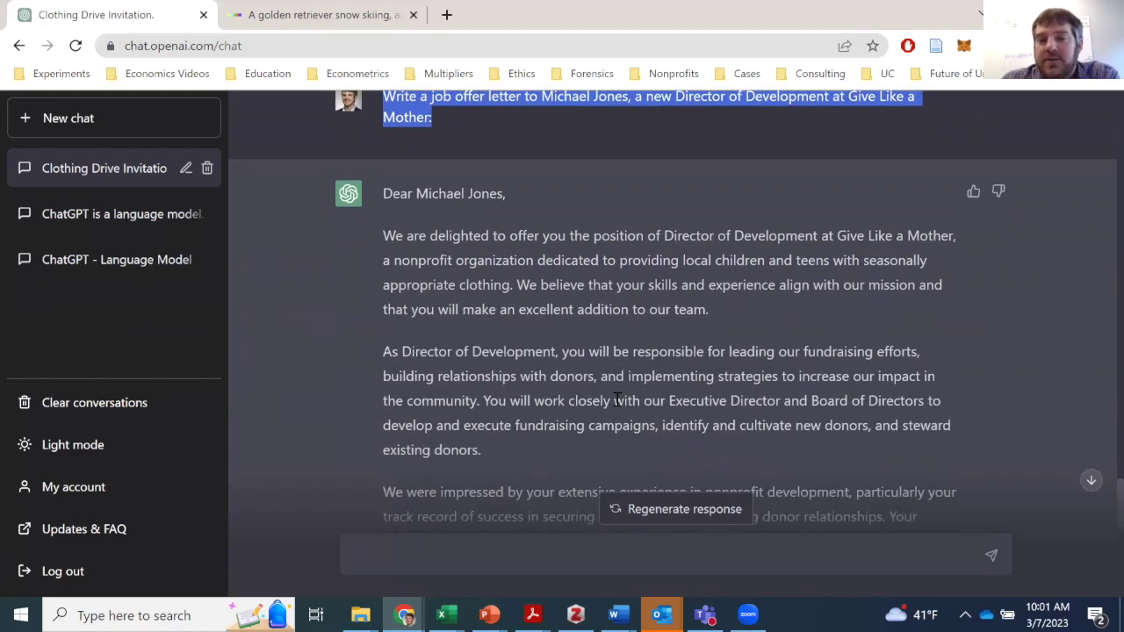
pyautogui.scroll(-1, 617, 400)
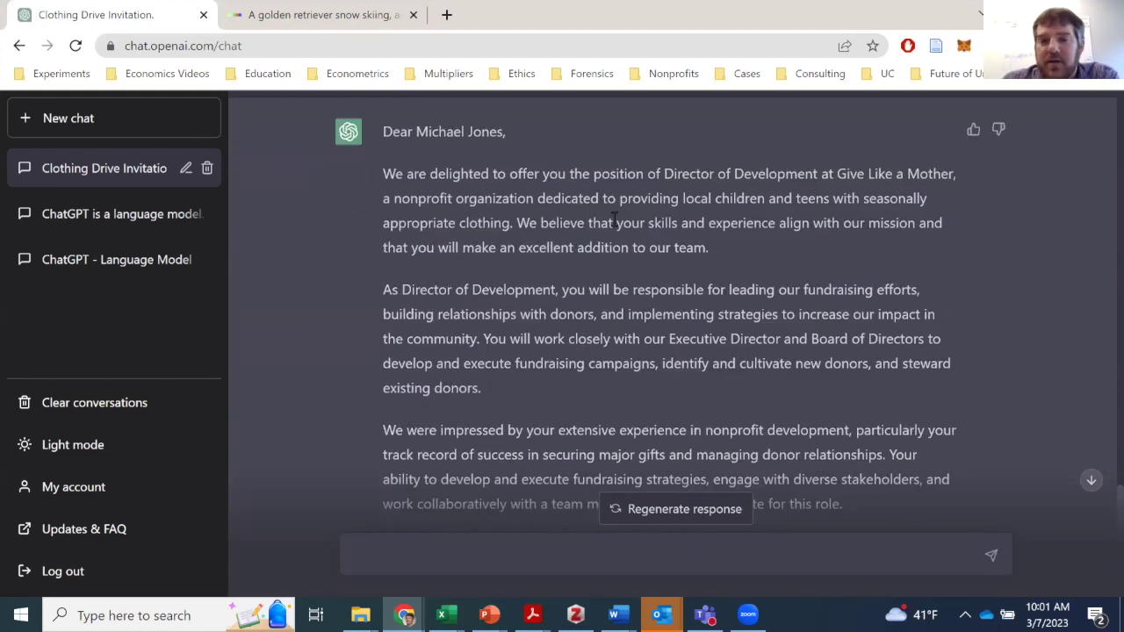
pyautogui.moveTo(486, 340); pyautogui.dragTo(665, 385)
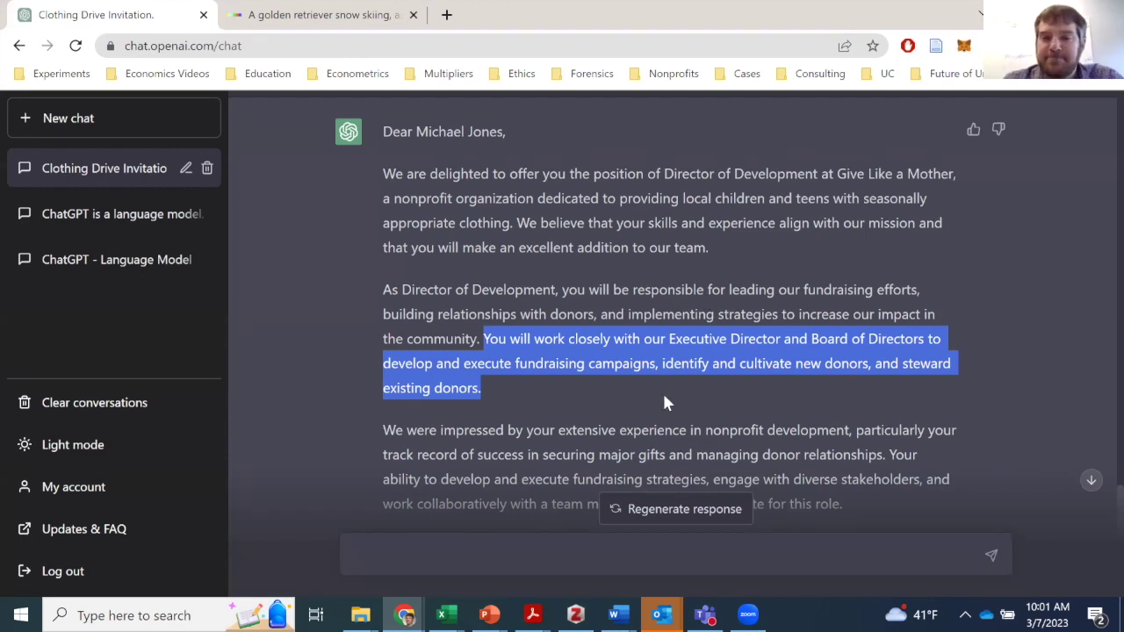
pyautogui.scroll(-1, 664, 397)
pyautogui.scroll(-2, 449, 284)
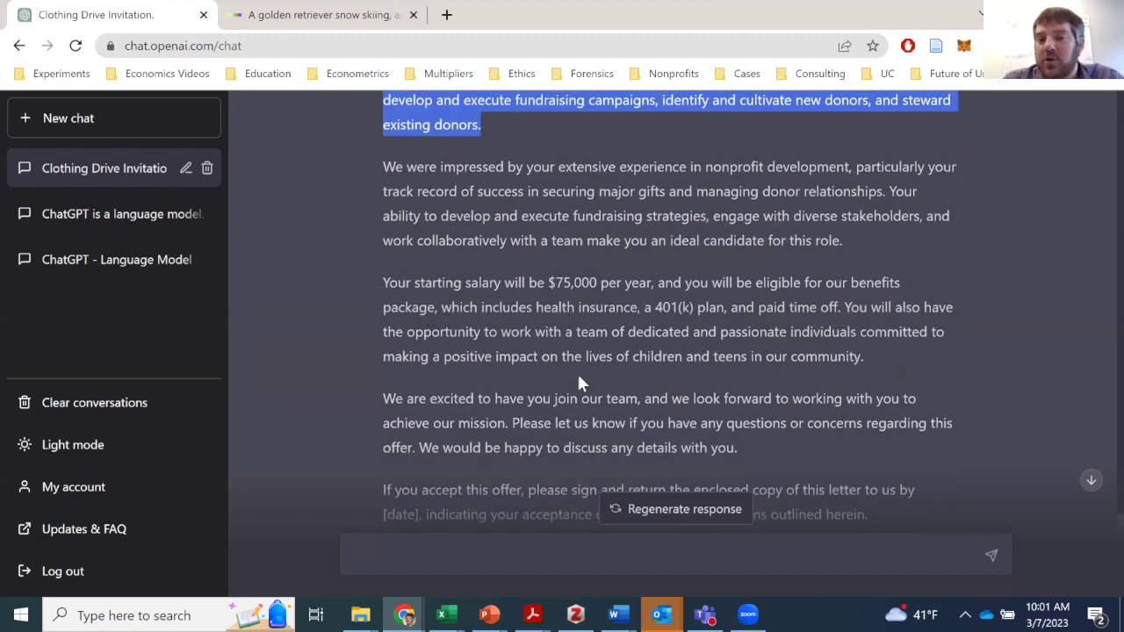
pyautogui.scroll(-1, 585, 371)
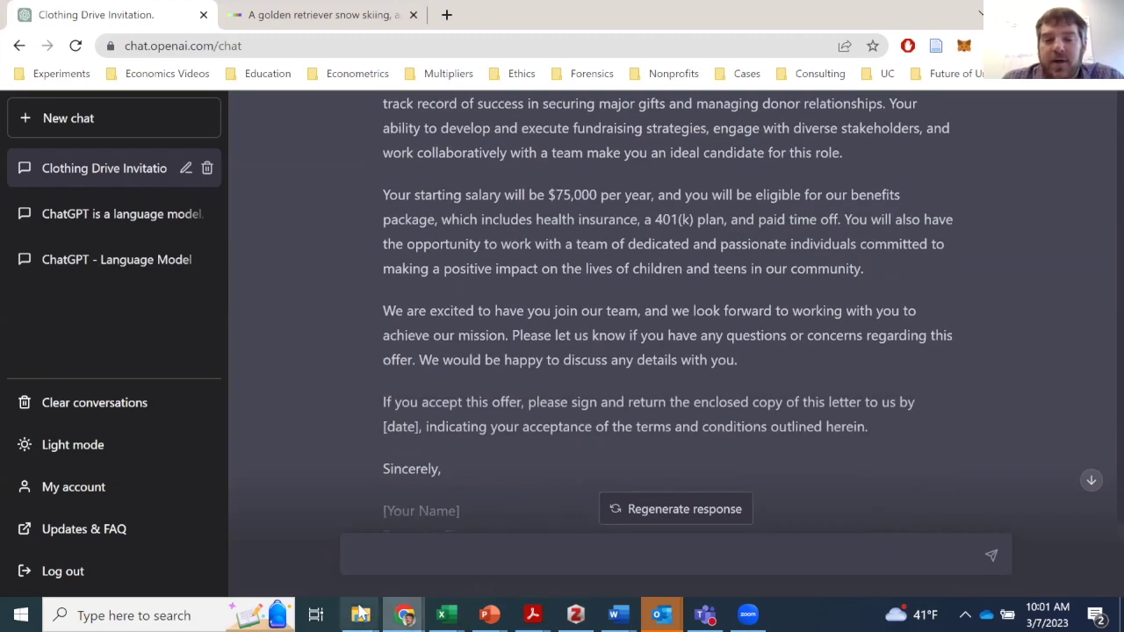
# - Switch to Outline 3-7-23.docx in Word and copy the list from "Please include the following elements:" through the "Governing law" entry
pyautogui.moveTo(420, 612)
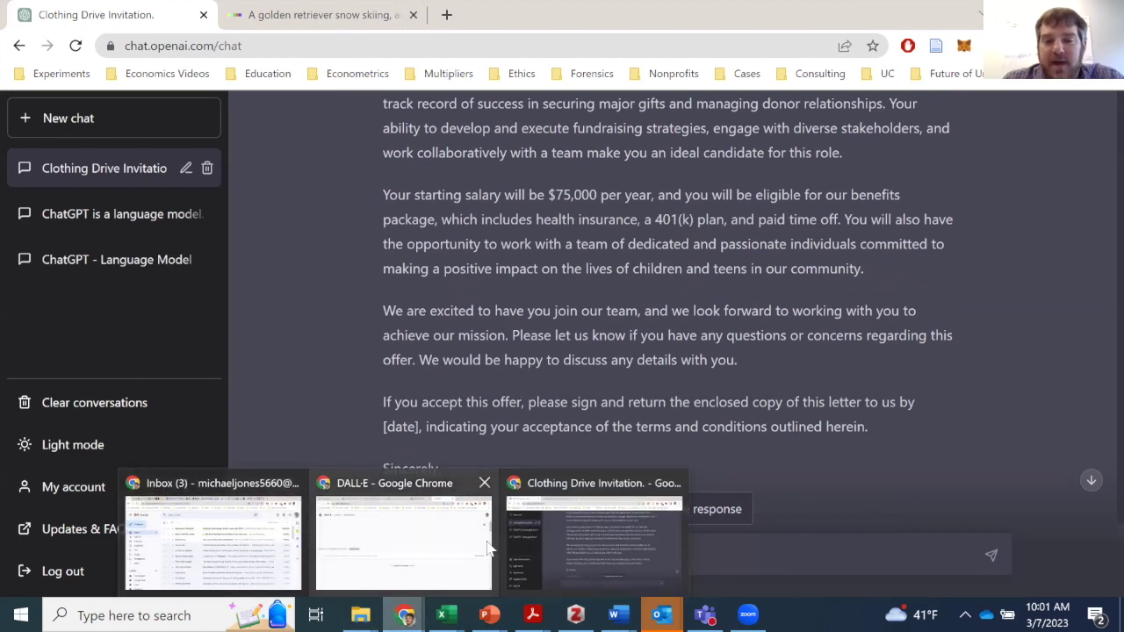
pyautogui.moveTo(626, 612)
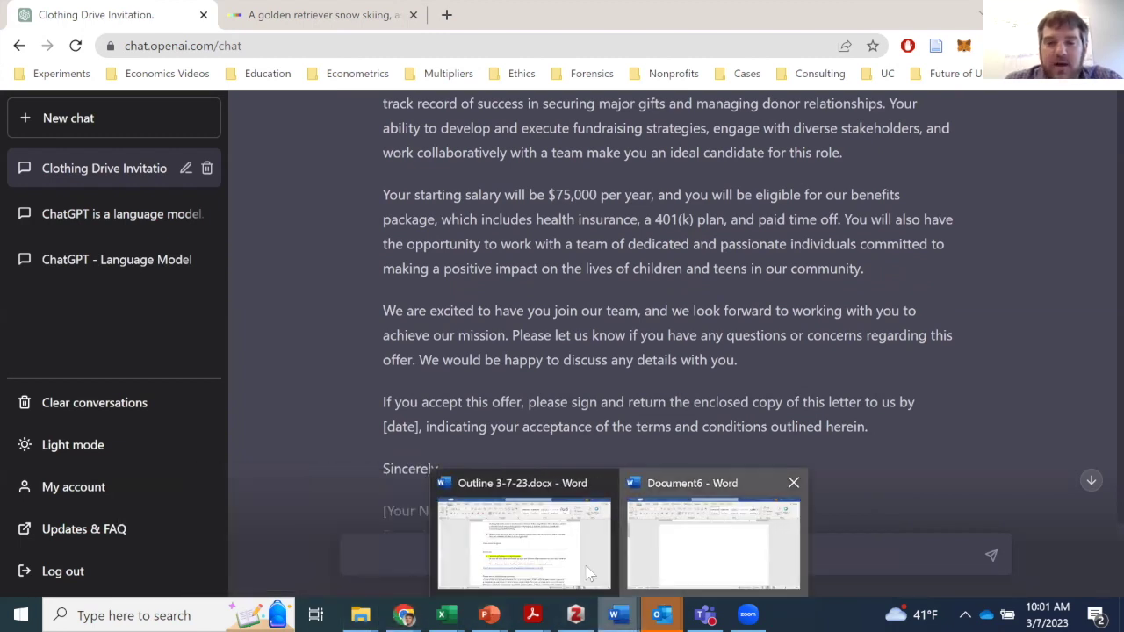
pyautogui.click(702, 535)
pyautogui.moveTo(617, 615)
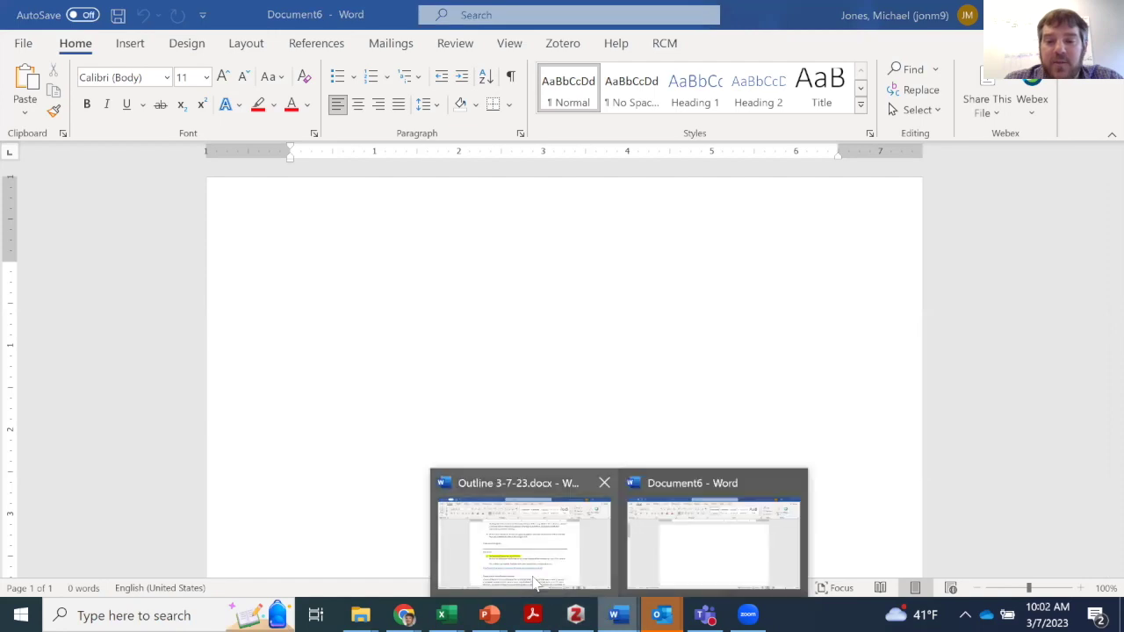
pyautogui.click(527, 527)
pyautogui.scroll(-1, 566, 418)
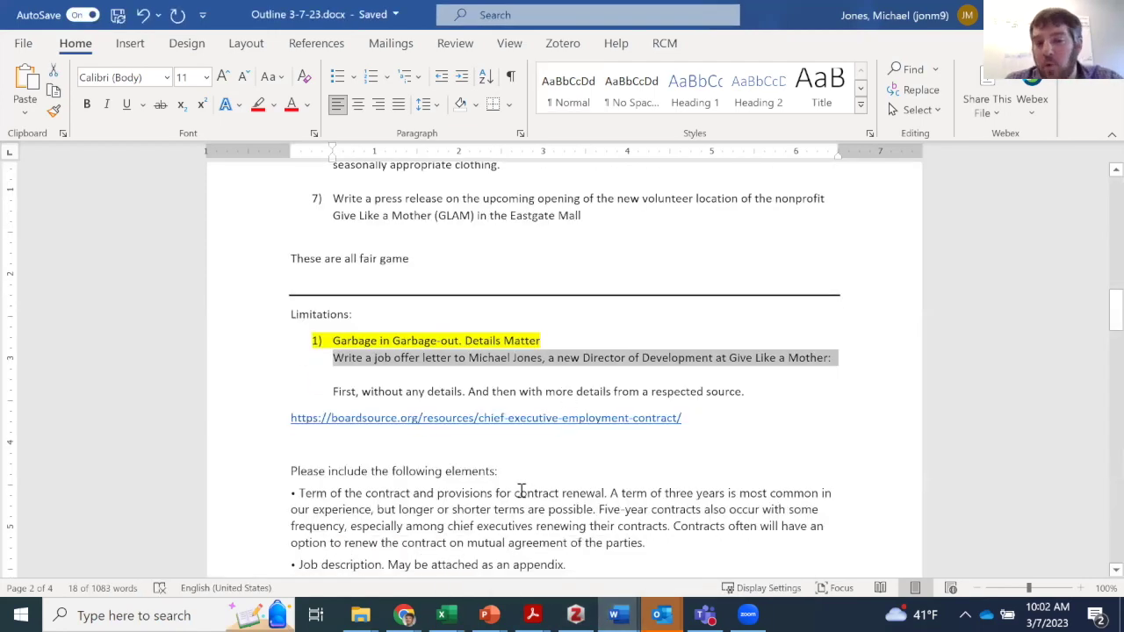
pyautogui.scroll(-3, 527, 518)
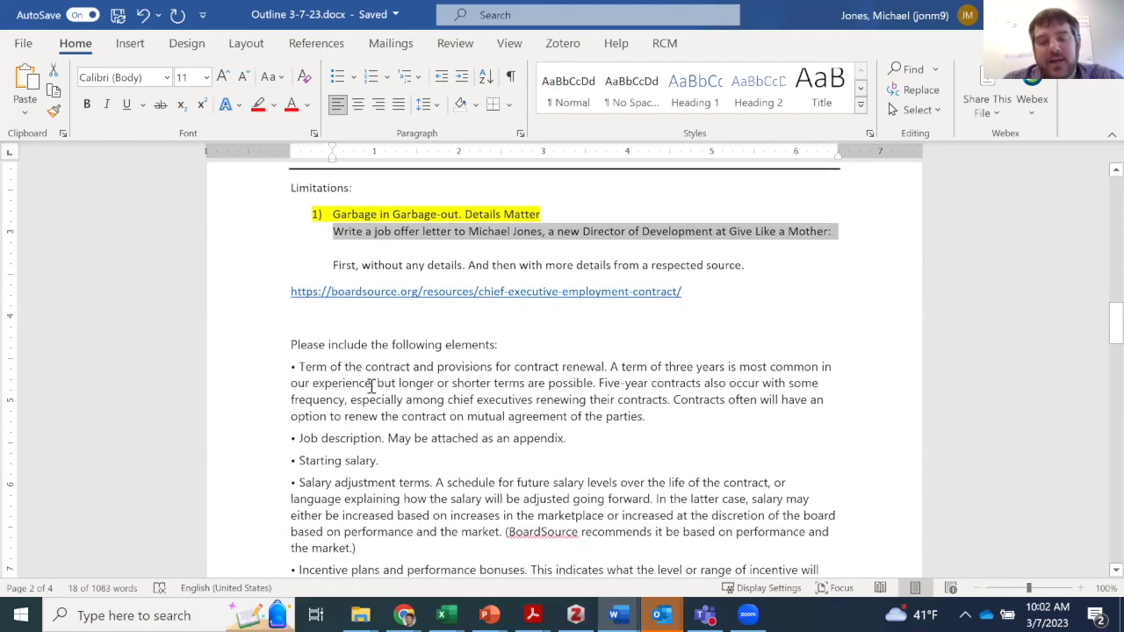
pyautogui.scroll(-1, 368, 376)
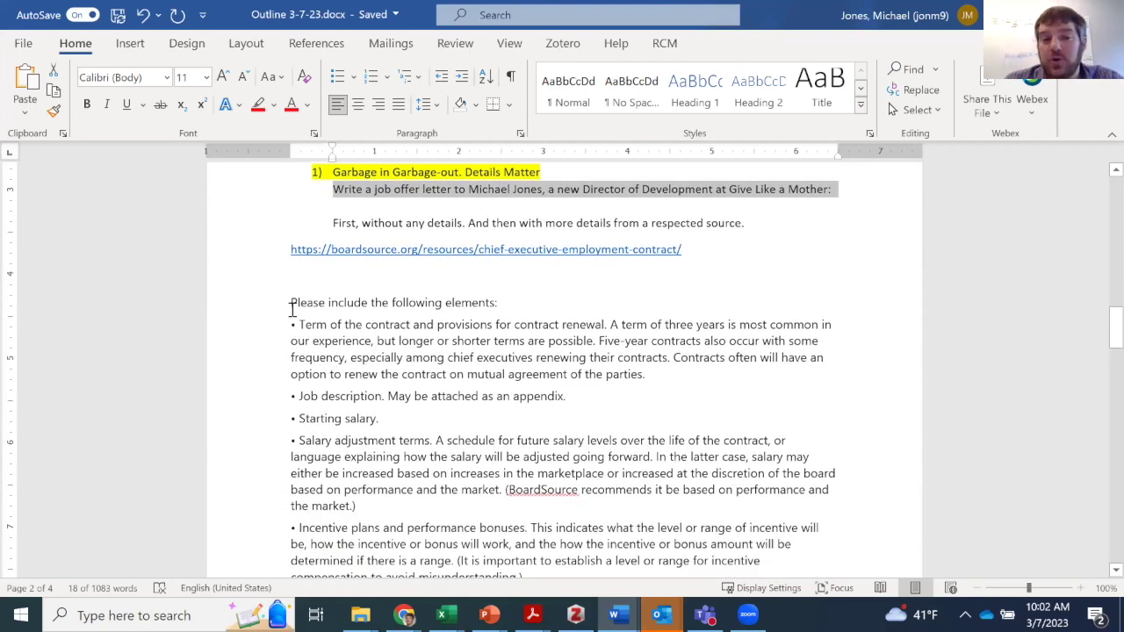
pyautogui.moveTo(291, 302); pyautogui.dragTo(869, 256)
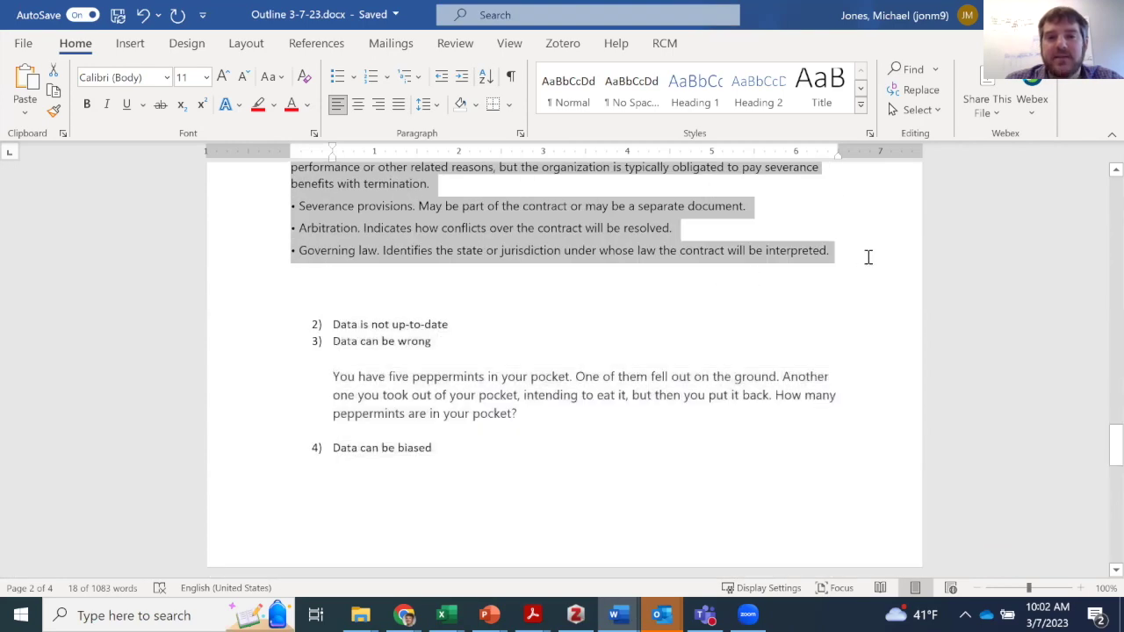
# - Switch back to ChatGPT in Chrome and paste the copied list of contract elements into the message
pyautogui.click(404, 614)
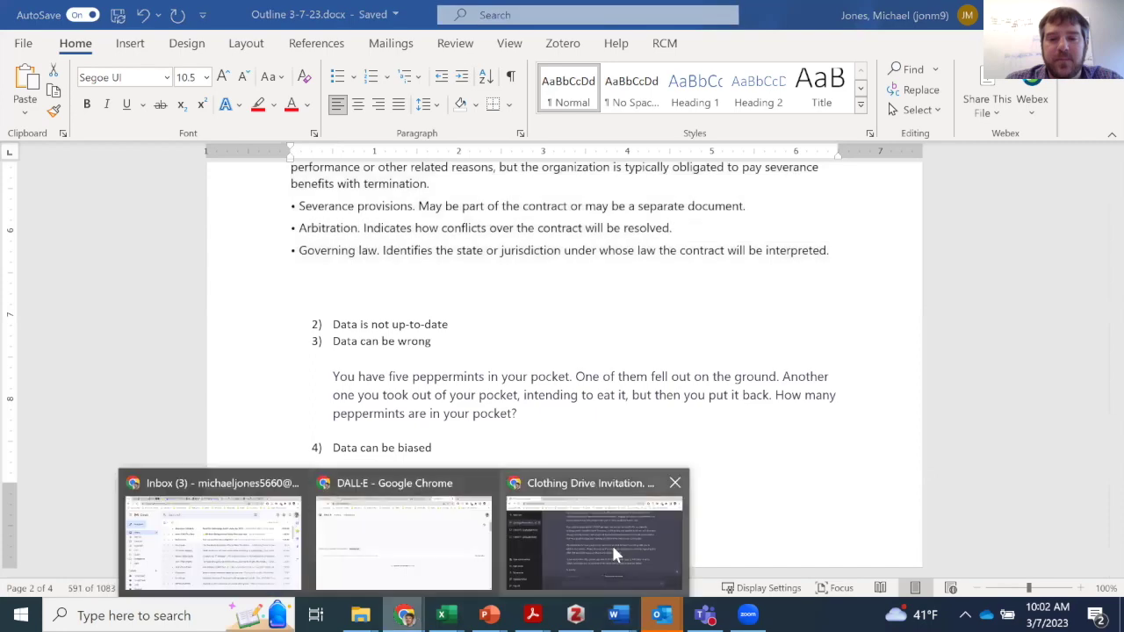
pyautogui.click(540, 567)
pyautogui.hotkey('ctrl', 'v')
pyautogui.scroll(10, 735, 546)
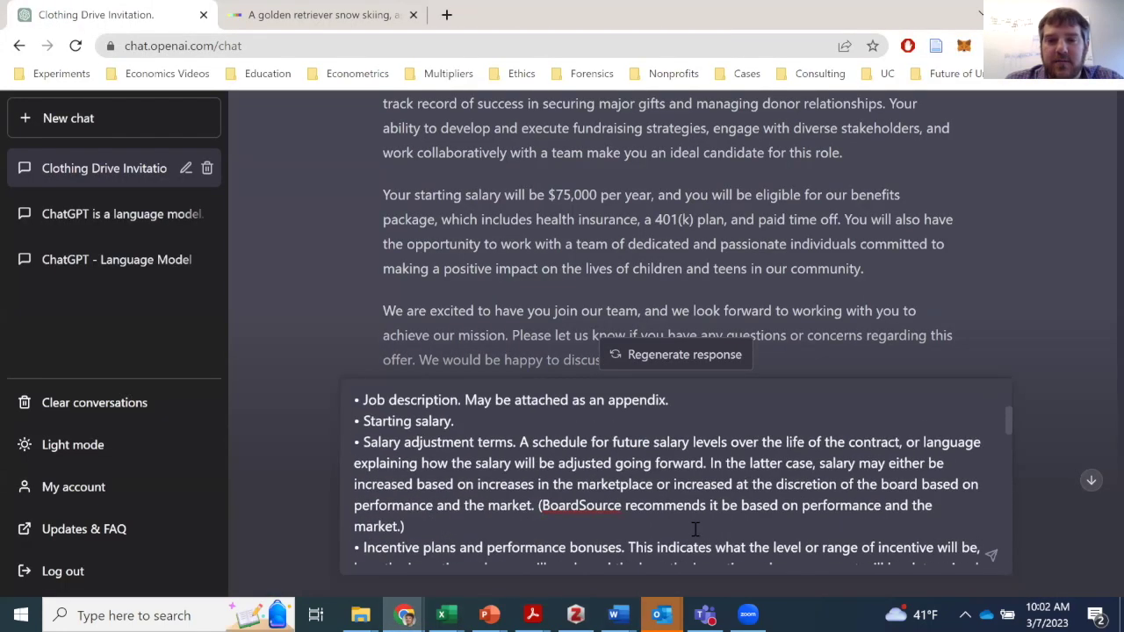
pyautogui.scroll(3, 695, 529)
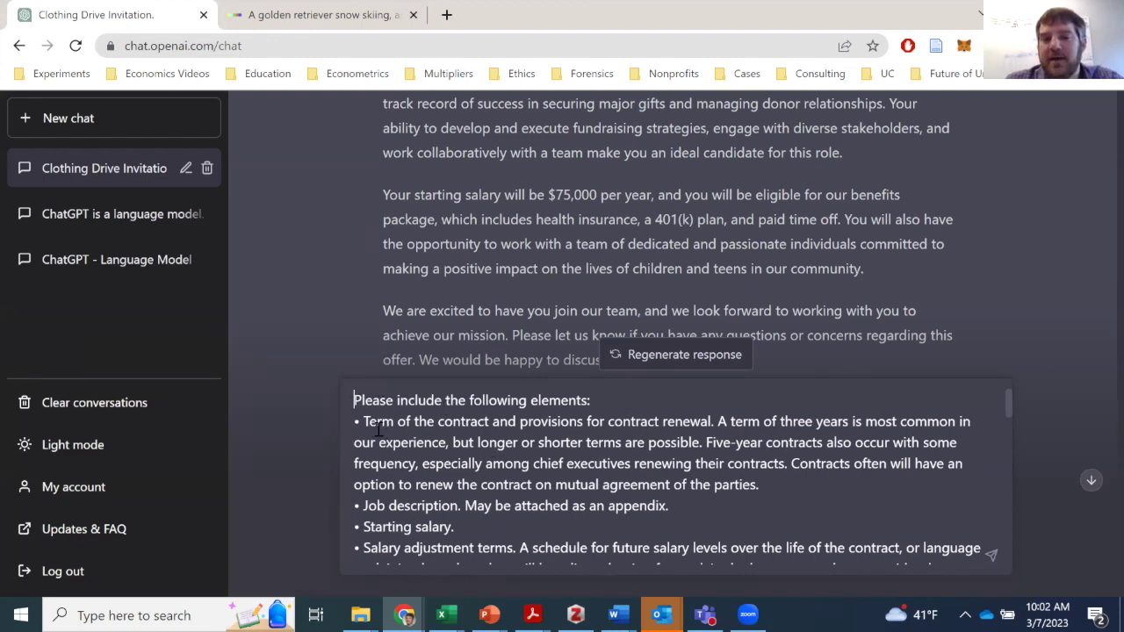
# - Examine the pasted contract elements, highlighting the contract term, job description and starting salary entries
pyautogui.moveTo(363, 422); pyautogui.dragTo(490, 427)
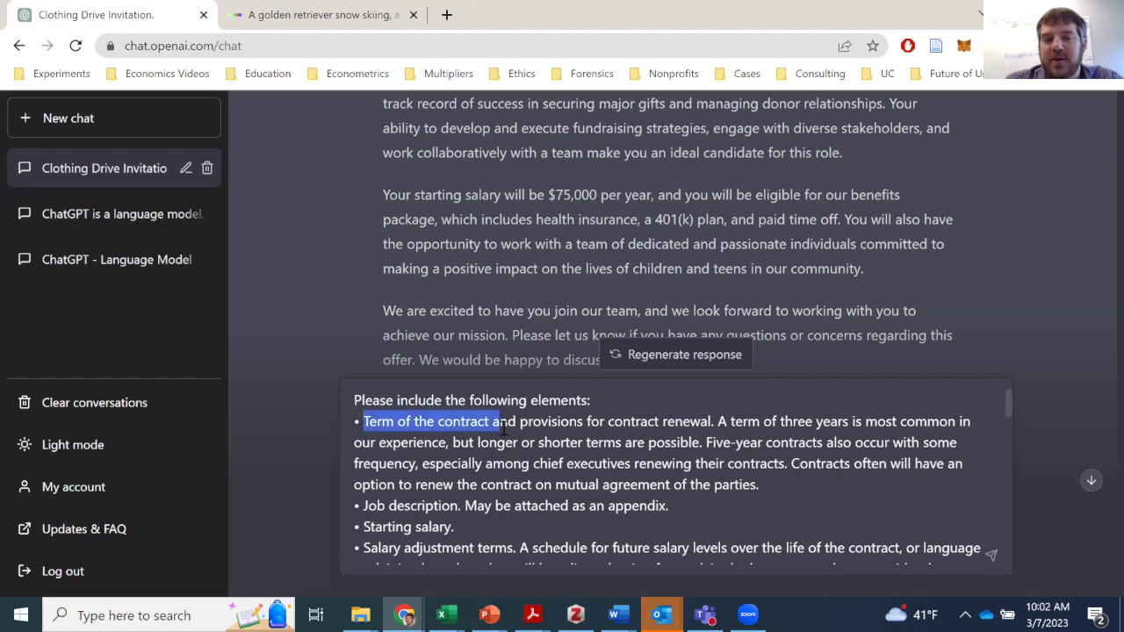
pyautogui.scroll(-1, 491, 431)
pyautogui.moveTo(364, 418); pyautogui.dragTo(456, 419)
pyautogui.click(369, 439)
pyautogui.keyDown('shift'); pyautogui.click(453, 439); pyautogui.keyUp('shift')
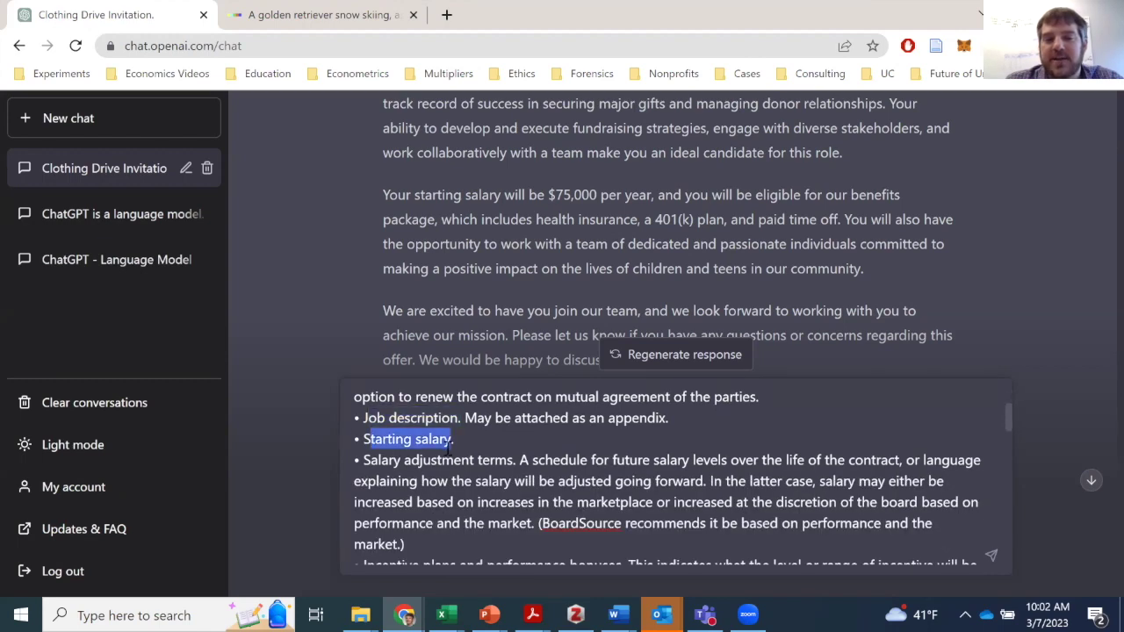
pyautogui.scroll(-5, 527, 483)
pyautogui.scroll(-5, 527, 488)
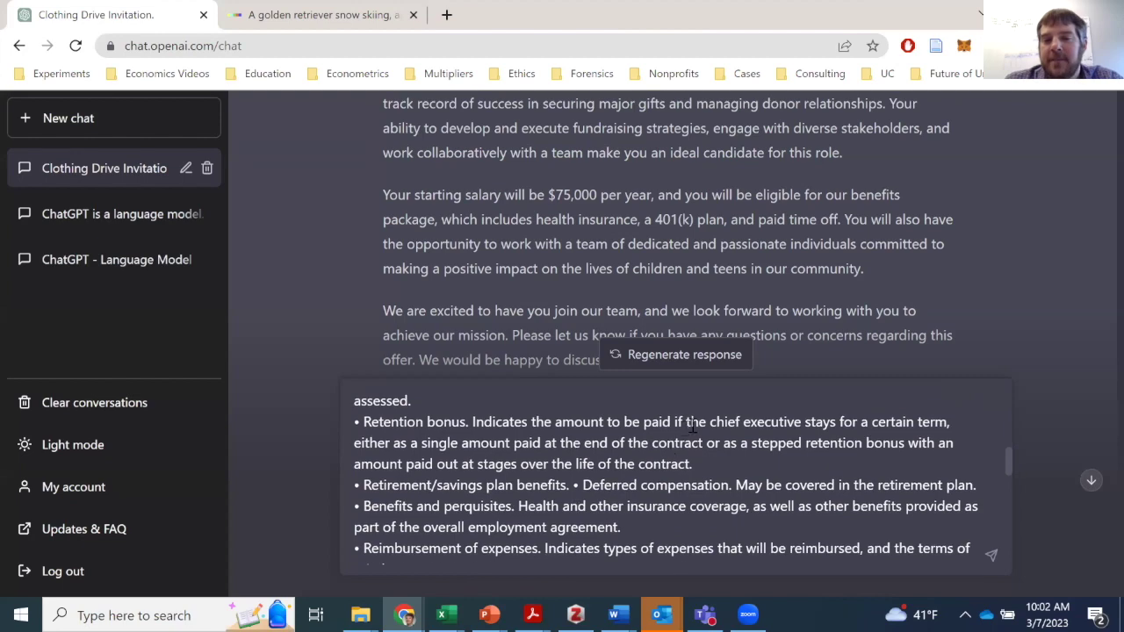
# - Send the list of required contract elements and view the revised job offer letter
pyautogui.click(990, 556)
pyautogui.scroll(-5, 719, 447)
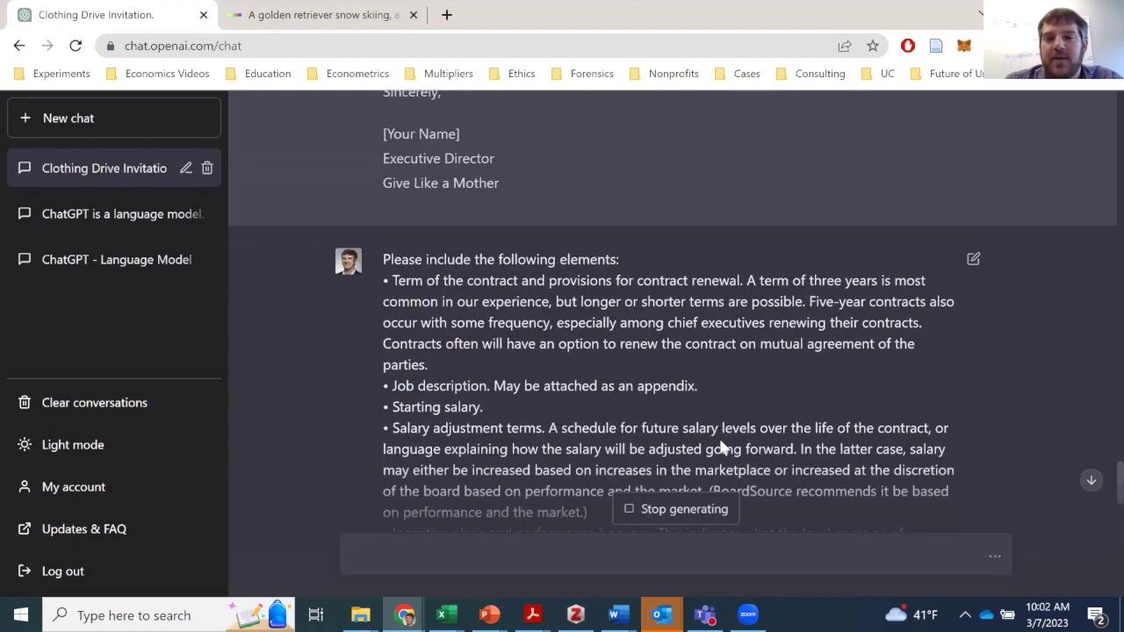
pyautogui.scroll(-5, 792, 448)
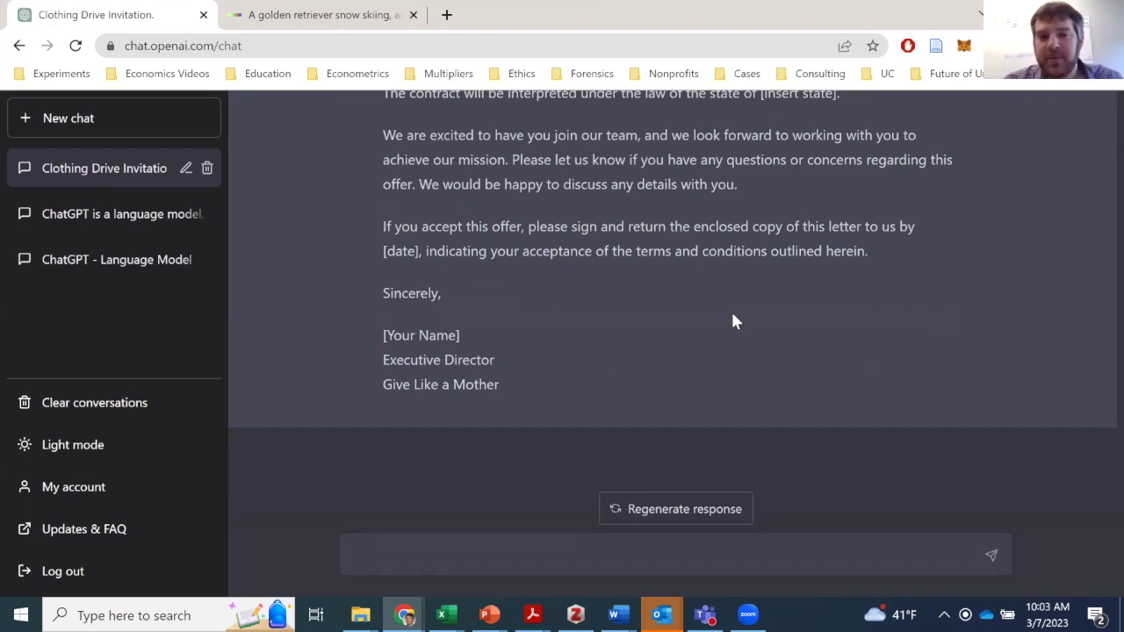
# - Review the revised job offer letter back to its opening, including the termination, severance, arbitration and noncompetition sections
pyautogui.scroll(4, 734, 321)
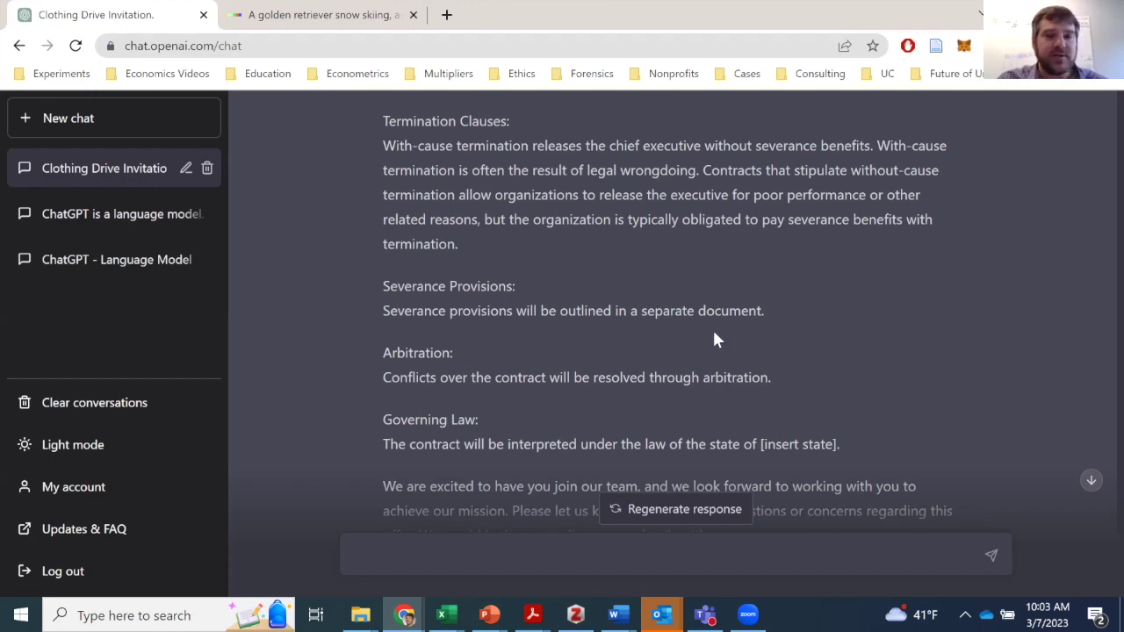
pyautogui.scroll(3, 670, 343)
pyautogui.scroll(2, 694, 334)
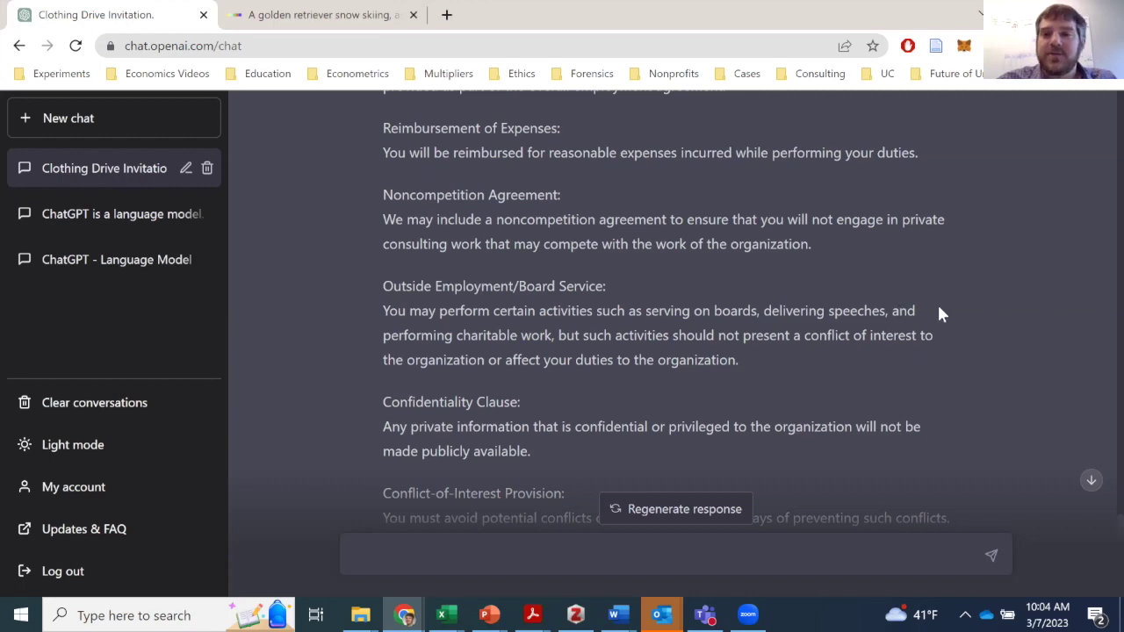
pyautogui.scroll(12, 939, 314)
pyautogui.scroll(3, 938, 313)
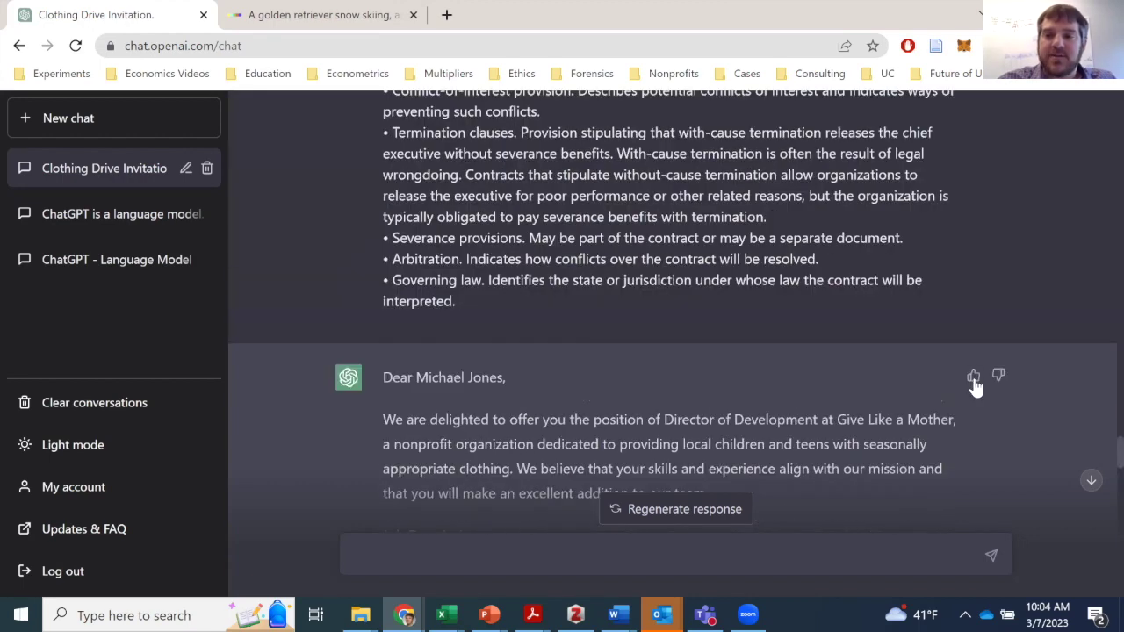
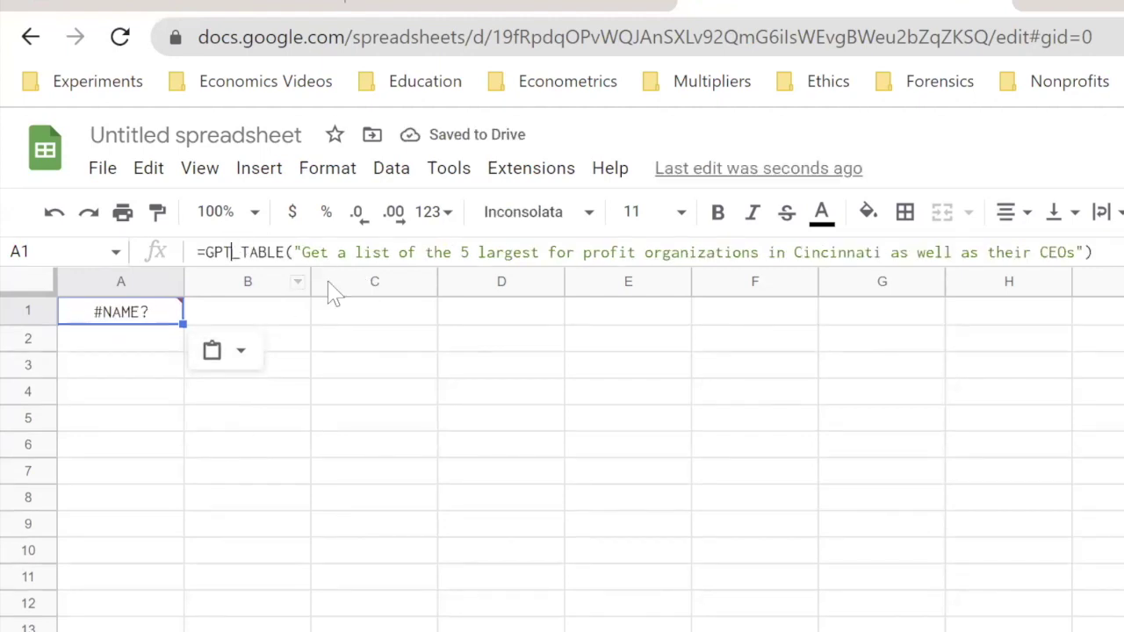
# - Try to run the GPT_TABLE formula in cell A1 for the 5 largest for profit organizations in Cincinnati and their CEOs
pyautogui.press('Return')
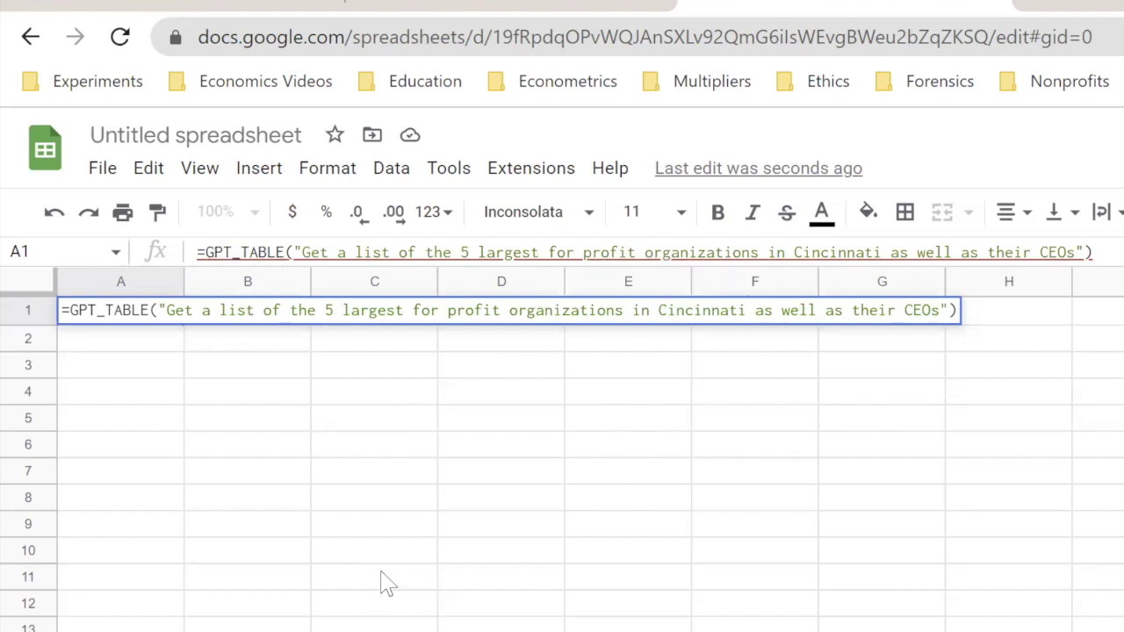
pyautogui.press('Left')
pyautogui.press('Left')
pyautogui.press('Left')
pyautogui.press('Right')
pyautogui.press('Right')
pyautogui.press('Right')
pyautogui.press('Right')
pyautogui.press('Right')
pyautogui.press('Right')
pyautogui.press('Right')
pyautogui.press('Right')
pyautogui.press('Right')
pyautogui.press('Right')
pyautogui.press('Right')
pyautogui.press('Right')
pyautogui.press('Right')
pyautogui.press('Right')
pyautogui.press('Right')
pyautogui.press('Right')
pyautogui.press('Right')
pyautogui.press('Right')
pyautogui.press('Right')
pyautogui.press('Right')
pyautogui.press('Right')
pyautogui.press('Right')
pyautogui.press('Right')
pyautogui.press('Right')
pyautogui.press('Right')
pyautogui.press('Right')
pyautogui.press('Right')
pyautogui.press('Right')
pyautogui.press('Right')
pyautogui.press('Right')
pyautogui.press('Right')
pyautogui.press('Right')
pyautogui.press('Right')
pyautogui.press('Right')
pyautogui.press('Right')
pyautogui.press('Right')
pyautogui.press('Right')
pyautogui.press('Right')
pyautogui.press('Right')
pyautogui.press('Right')
pyautogui.press('Right')
pyautogui.press('Right')
pyautogui.press('Right')
pyautogui.press('Right')
pyautogui.press('Right')
pyautogui.press('Right')
pyautogui.press('Right')
pyautogui.press('Right')
pyautogui.press('Right')
pyautogui.press('Right')
pyautogui.press('Right')
pyautogui.press('Right')
pyautogui.press('Right')
pyautogui.press('Right')
pyautogui.press('Right')
pyautogui.press('Right')
pyautogui.press('Right')
pyautogui.press('Right')
pyautogui.press('Right')
pyautogui.press('Right')
pyautogui.press('Right')
pyautogui.press('Right')
pyautogui.press('Right')
pyautogui.press('Right')
pyautogui.press('Right')
pyautogui.press('Right')
pyautogui.press('Right')
pyautogui.press('Right')
pyautogui.press('Right')
pyautogui.press('Right')
pyautogui.press('Right')
pyautogui.press('Right')
pyautogui.press('Return')
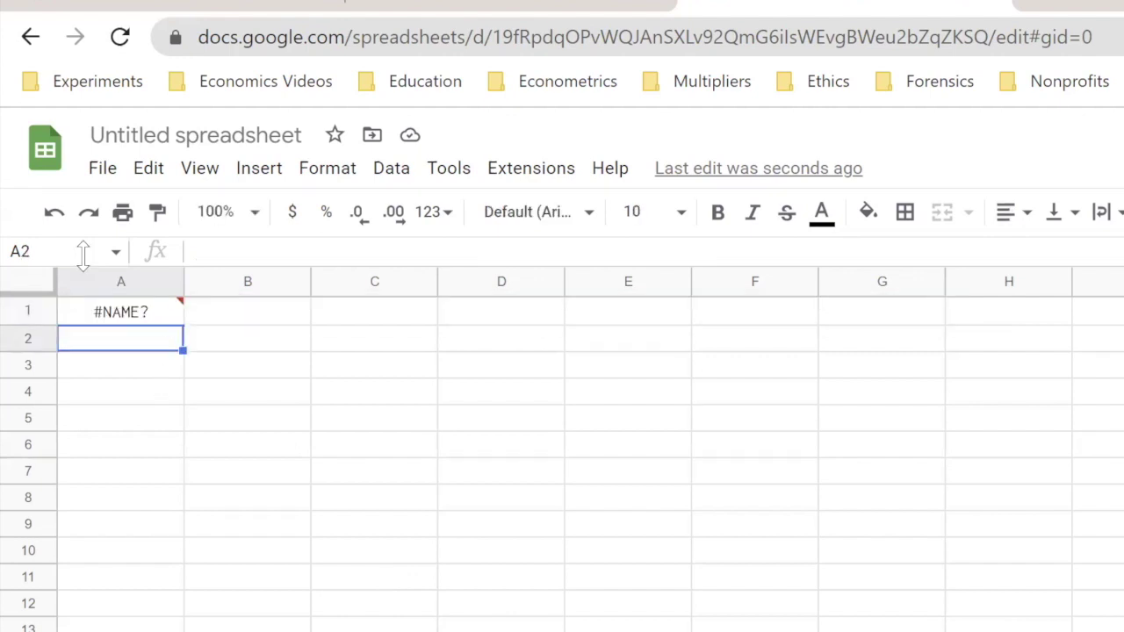
# - Enable the GPT functions of the GPT for Sheets and Docs add-on and re-enter the formula in cell A1
pyautogui.click(144, 316)
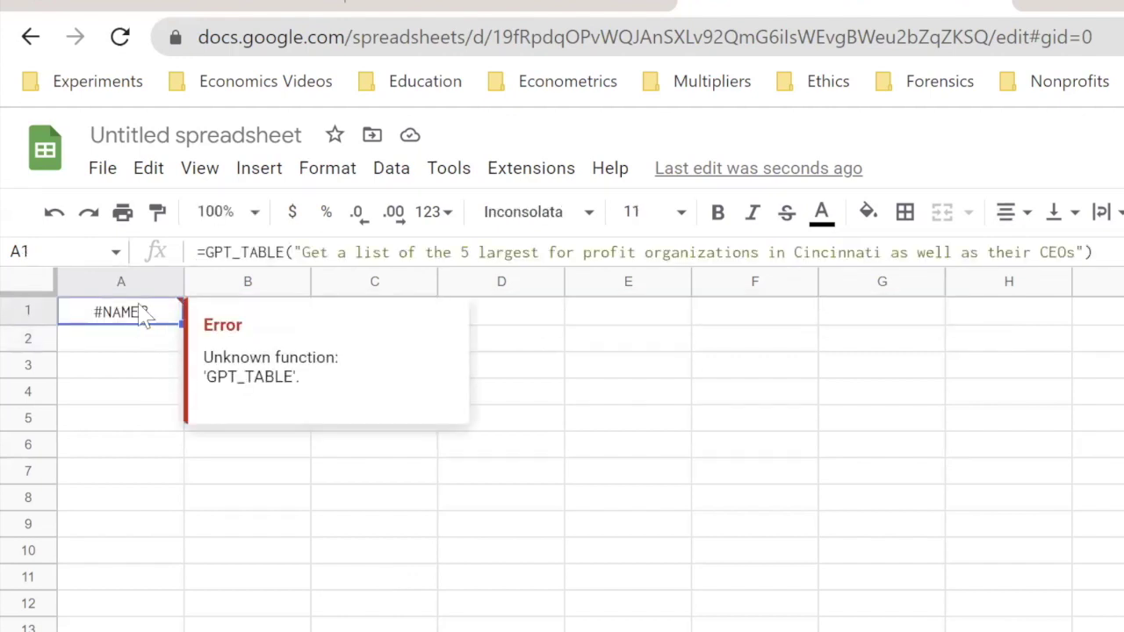
pyautogui.click(240, 252)
pyautogui.click(531, 168)
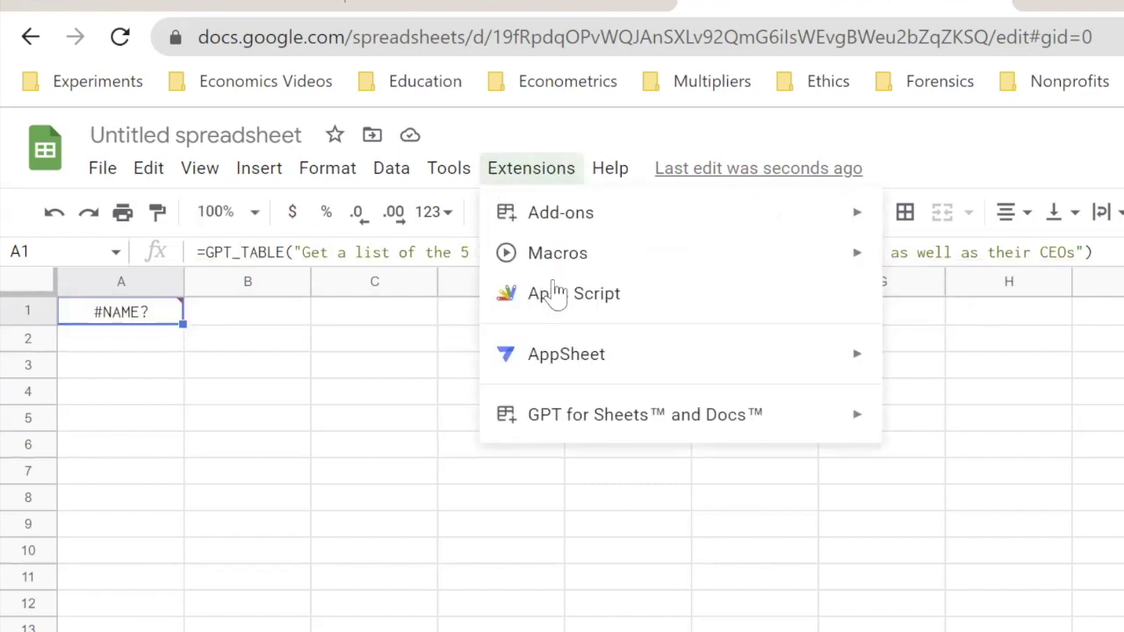
pyautogui.moveTo(619, 426)
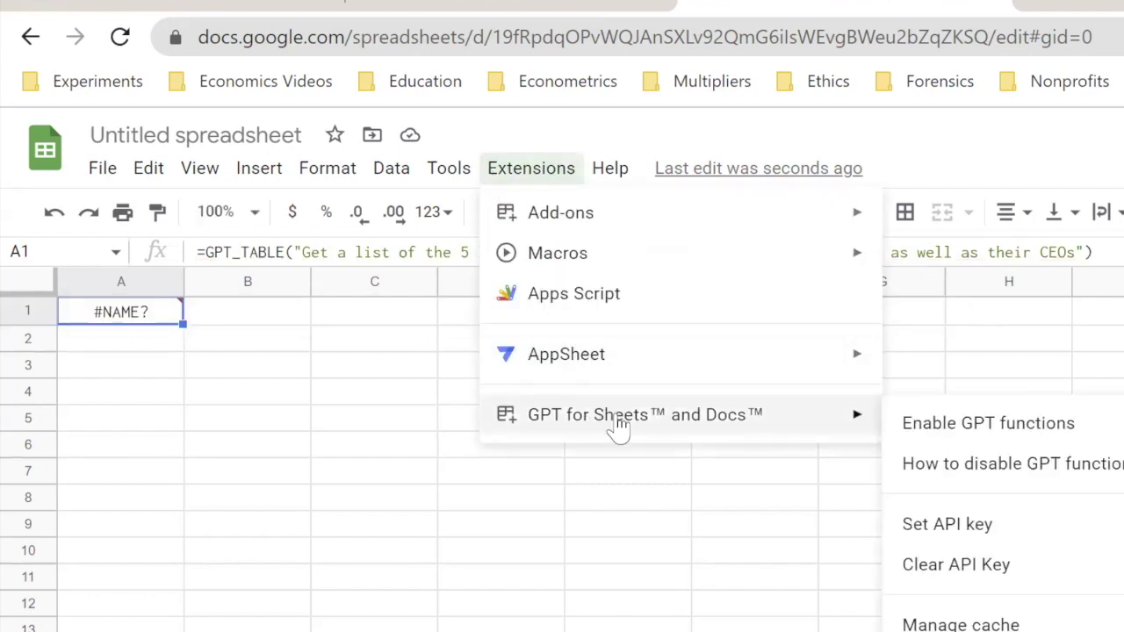
pyautogui.click(975, 428)
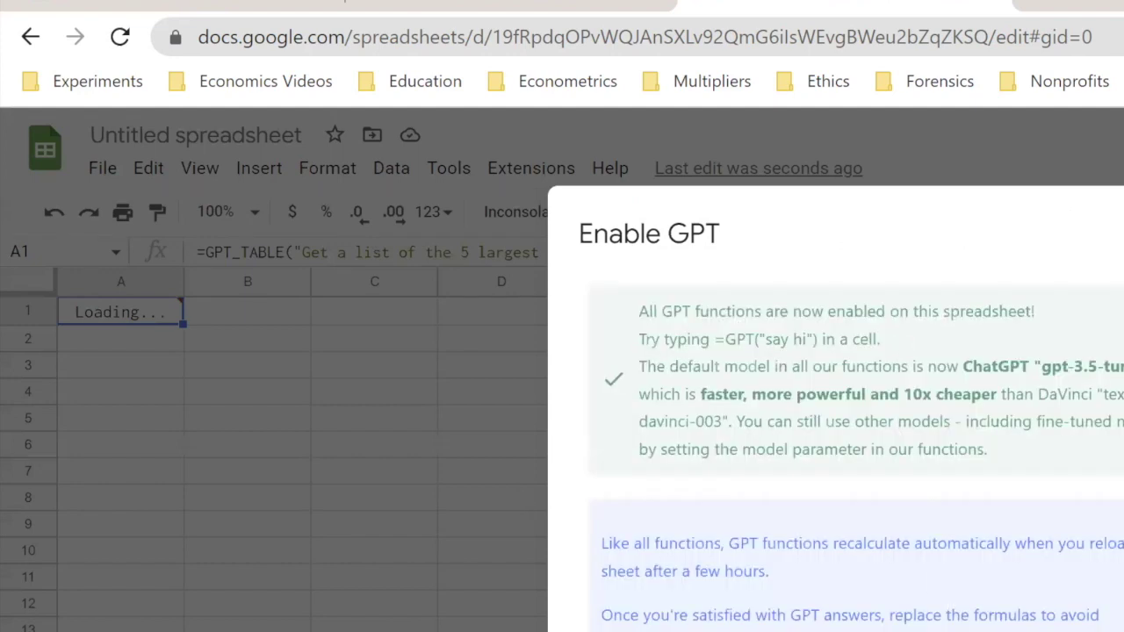
pyautogui.click(494, 514)
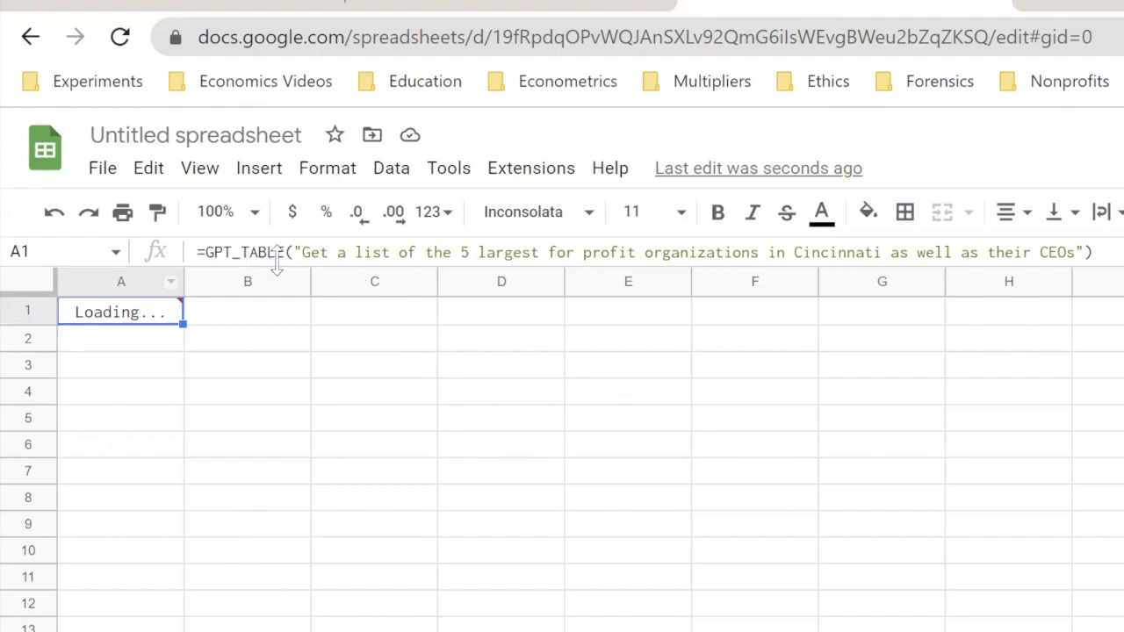
pyautogui.click(1118, 252)
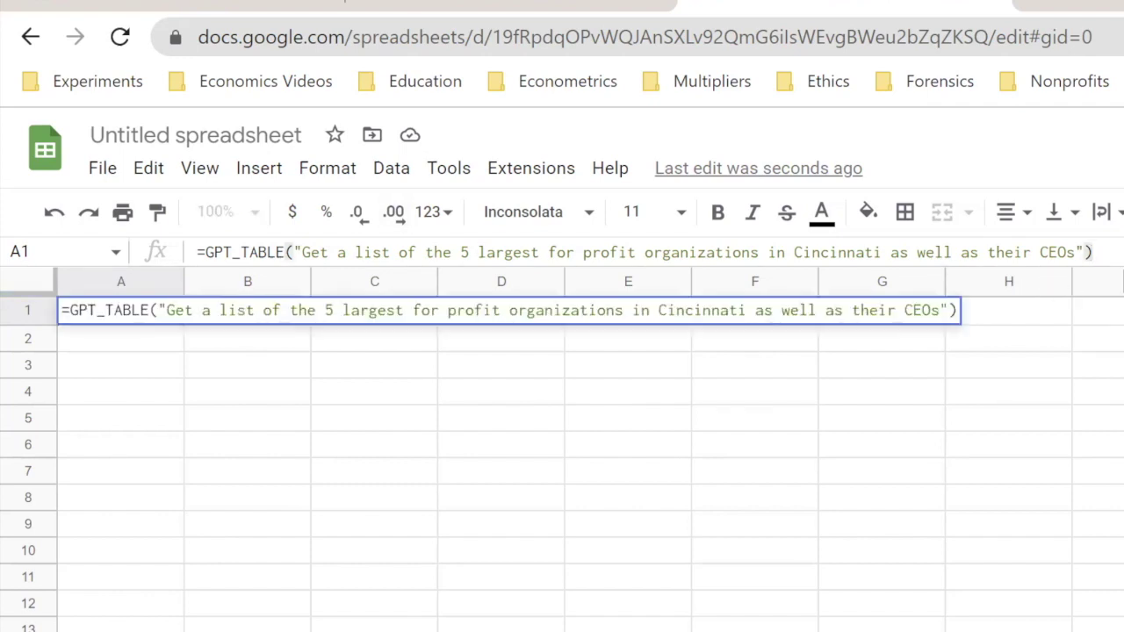
pyautogui.press('Return')
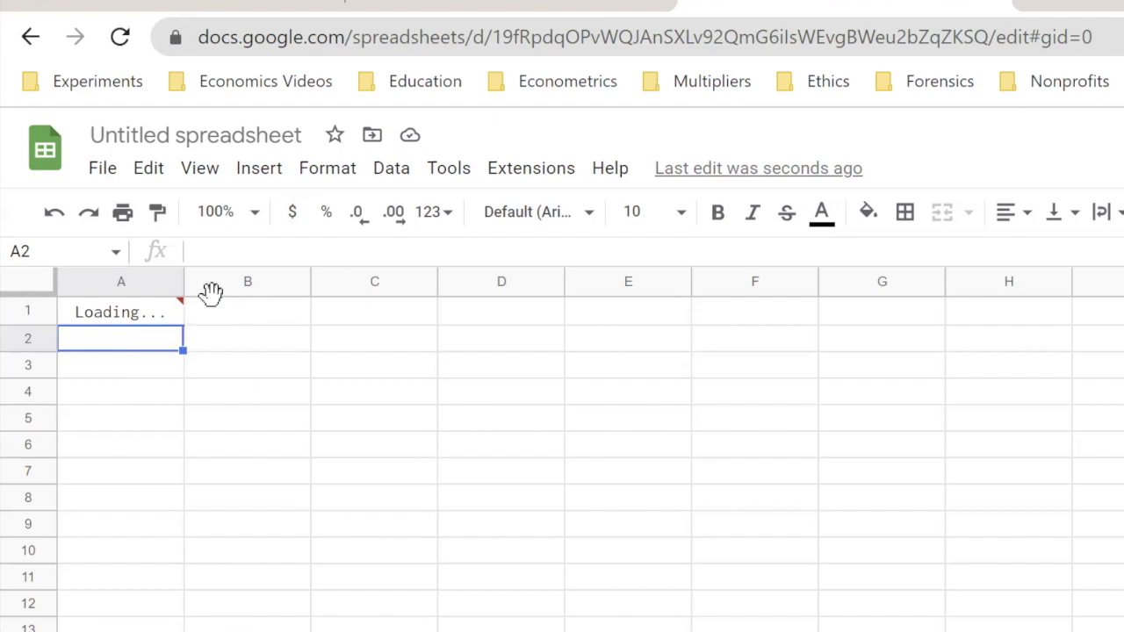
# - Change "profit" to "nonprofit" in the prompt of cell A1's GPT_TABLE formula and run it
pyautogui.click(126, 306)
pyautogui.click(389, 253)
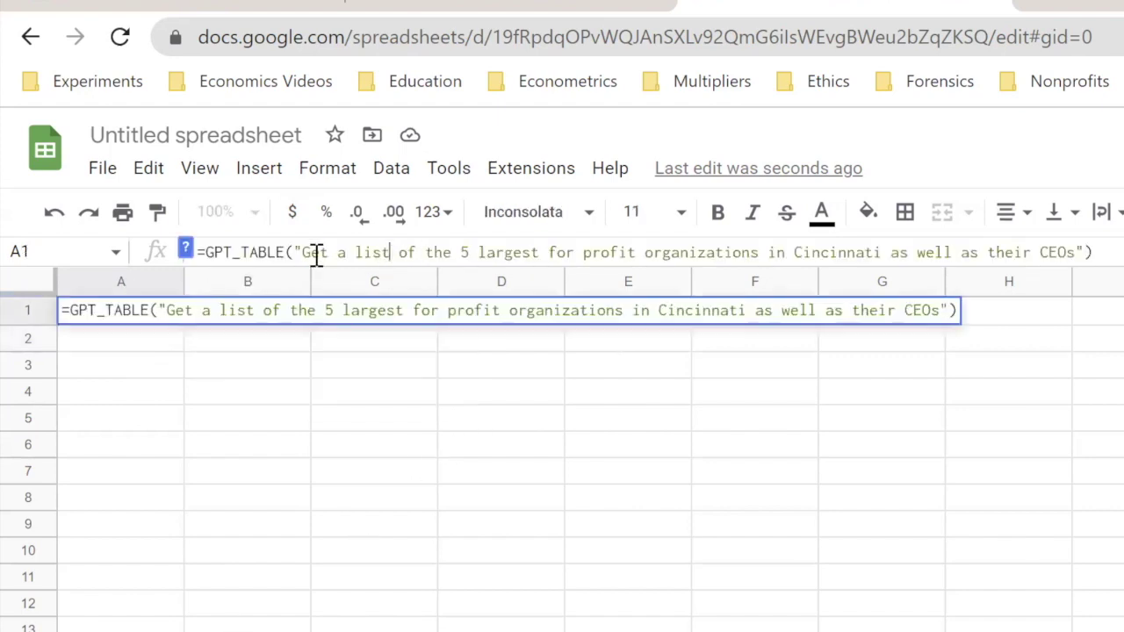
pyautogui.click(584, 253)
pyautogui.write('non')
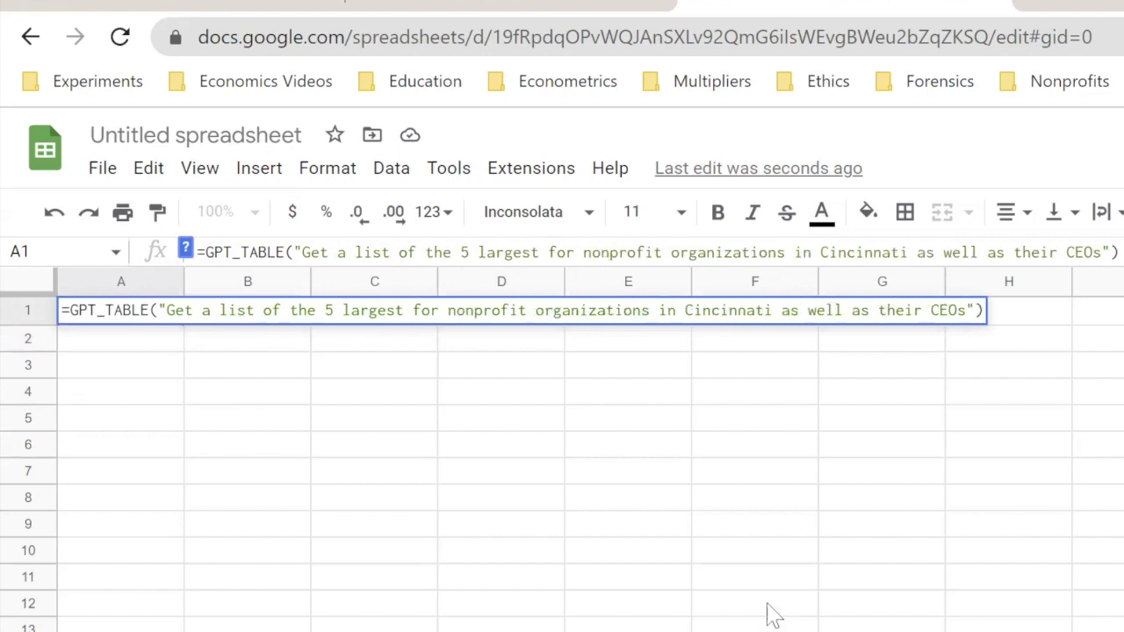
pyautogui.press('Return')
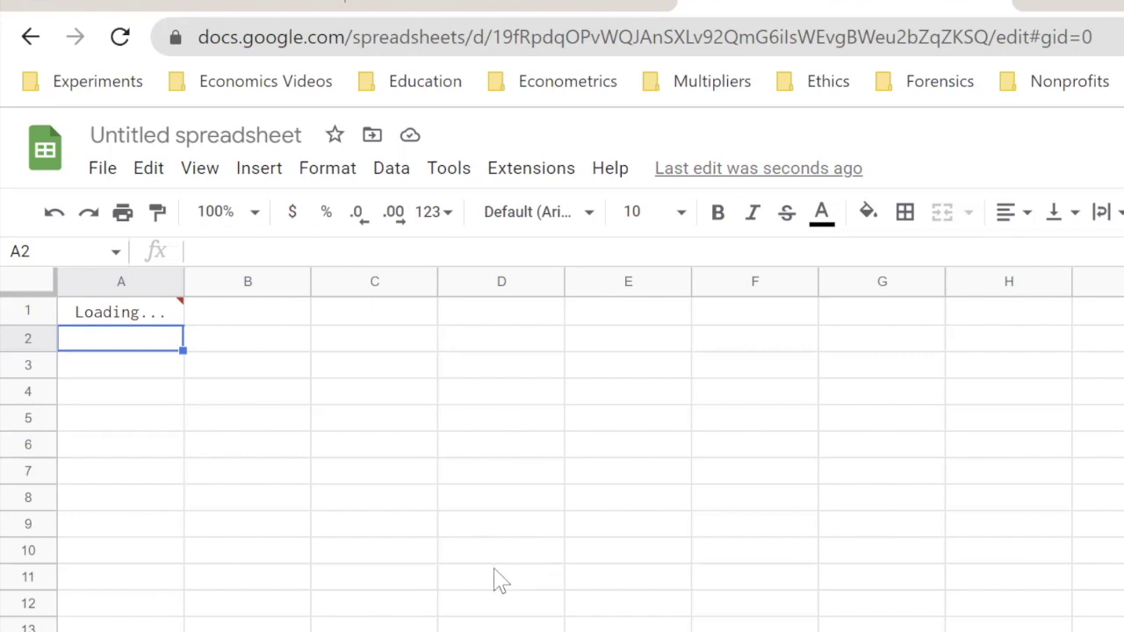
# - Fit column A's width to the organization names
pyautogui.click(128, 279)
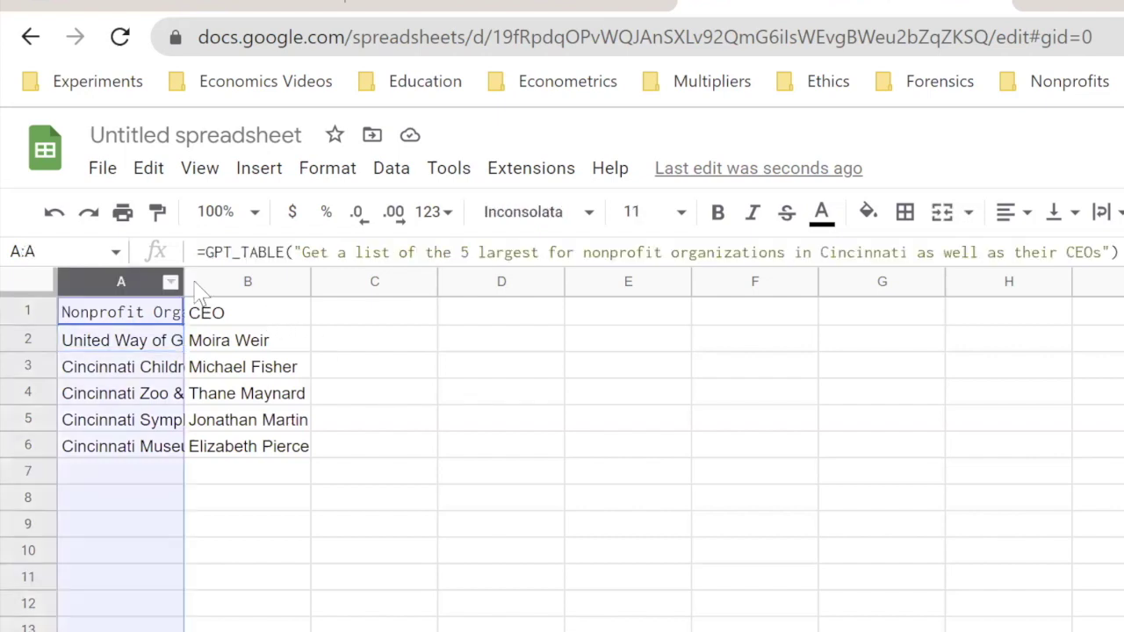
pyautogui.doubleClick(182, 281)
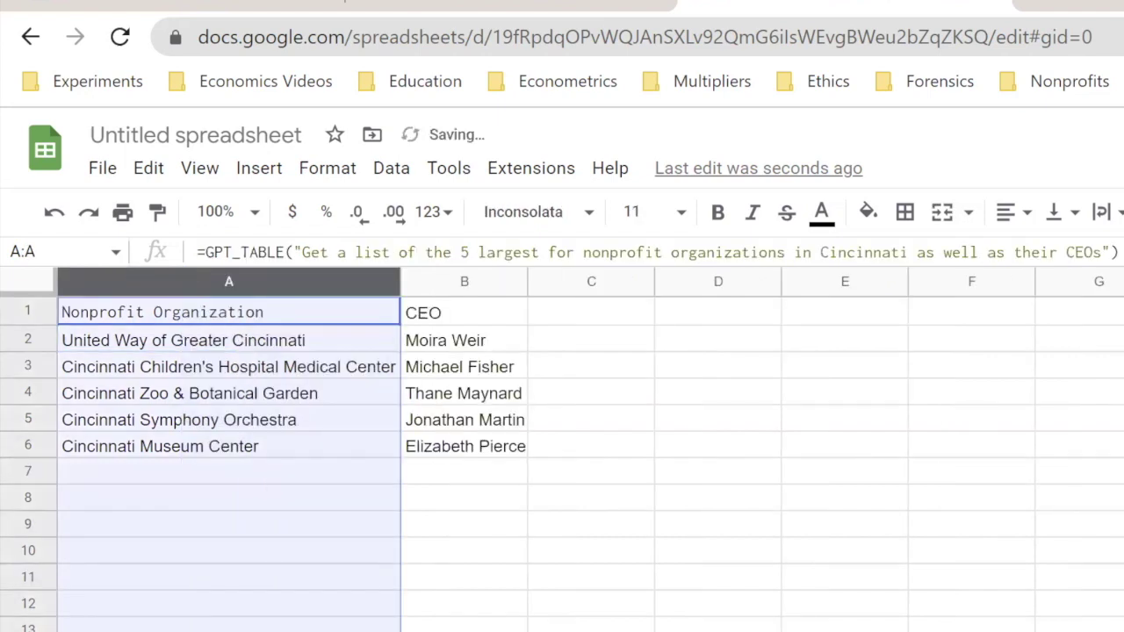
pyautogui.click(513, 284)
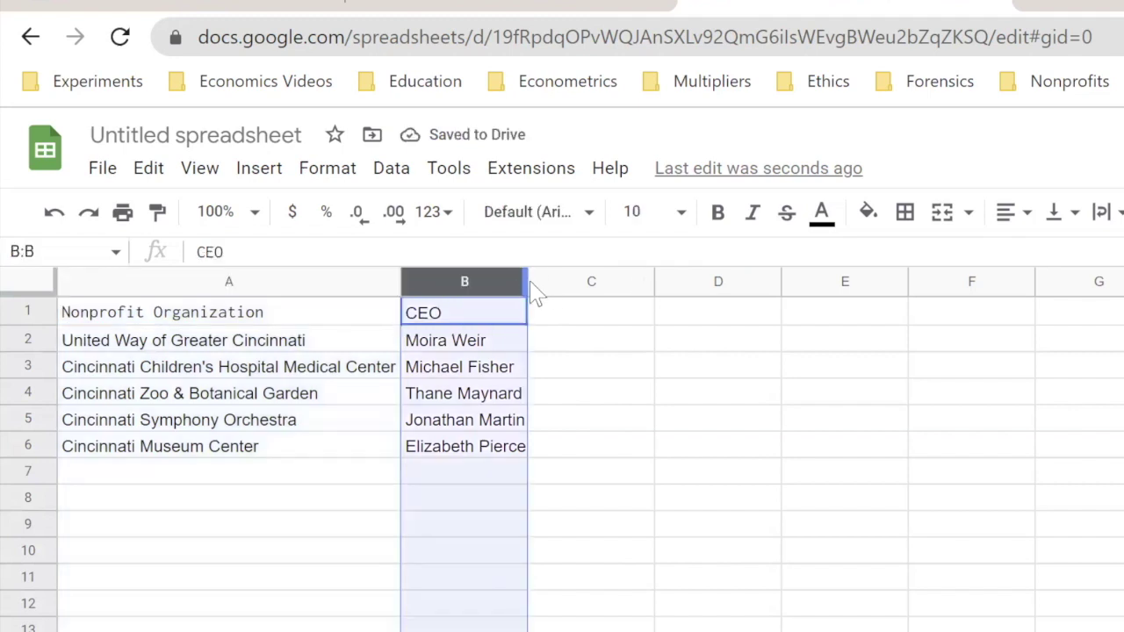
# - Examine the prompt in cell A1's formula and the nonprofit and CEO entries, briefly checking the ChatGPT conversation
pyautogui.click(239, 322)
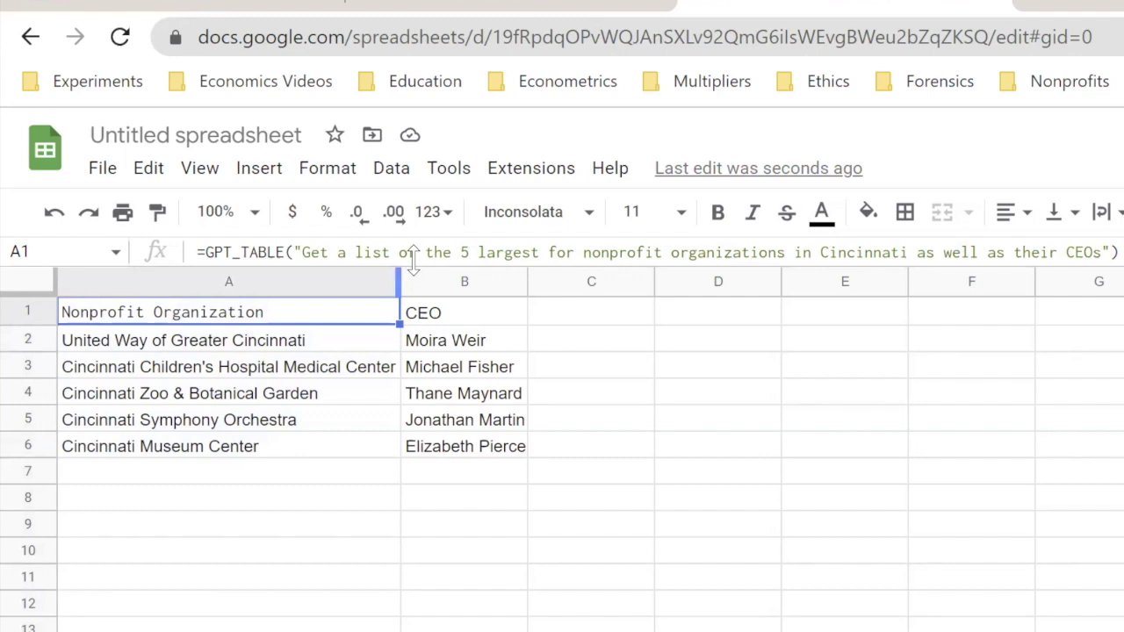
pyautogui.click(298, 253)
pyautogui.moveTo(301, 253); pyautogui.dragTo(1105, 283)
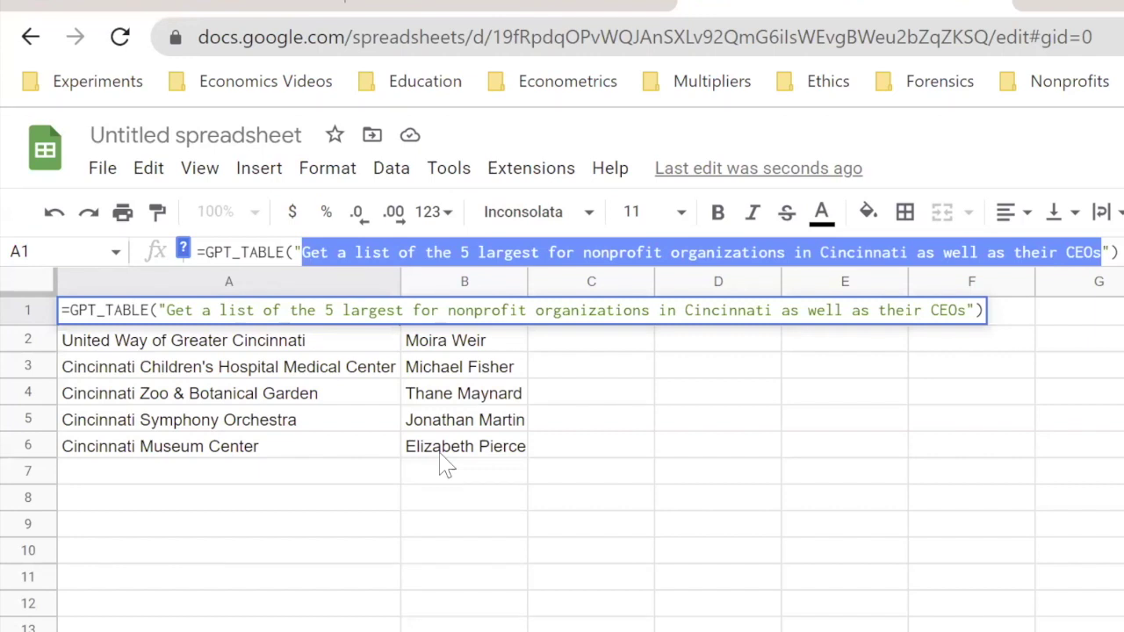
pyautogui.click(363, 446)
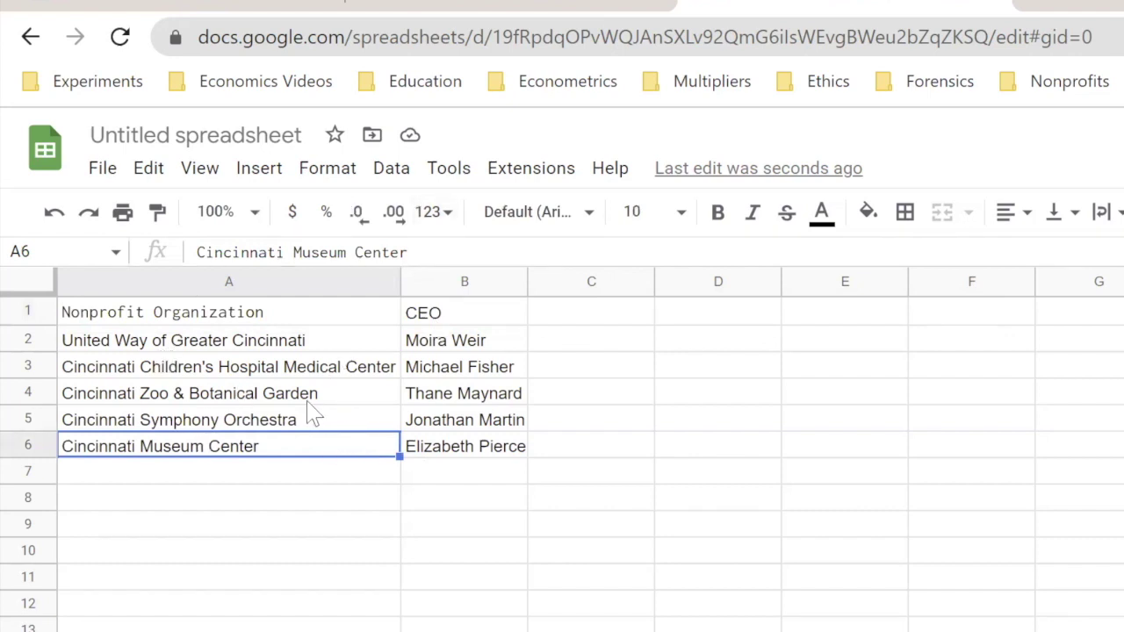
pyautogui.click(246, 4)
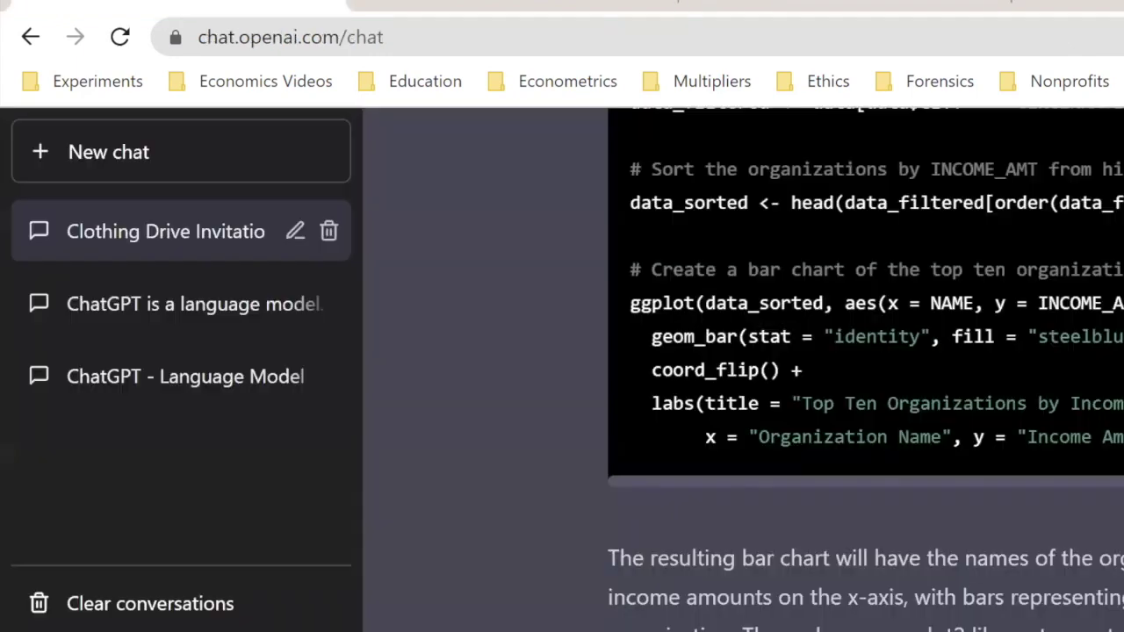
pyautogui.click(869, 5)
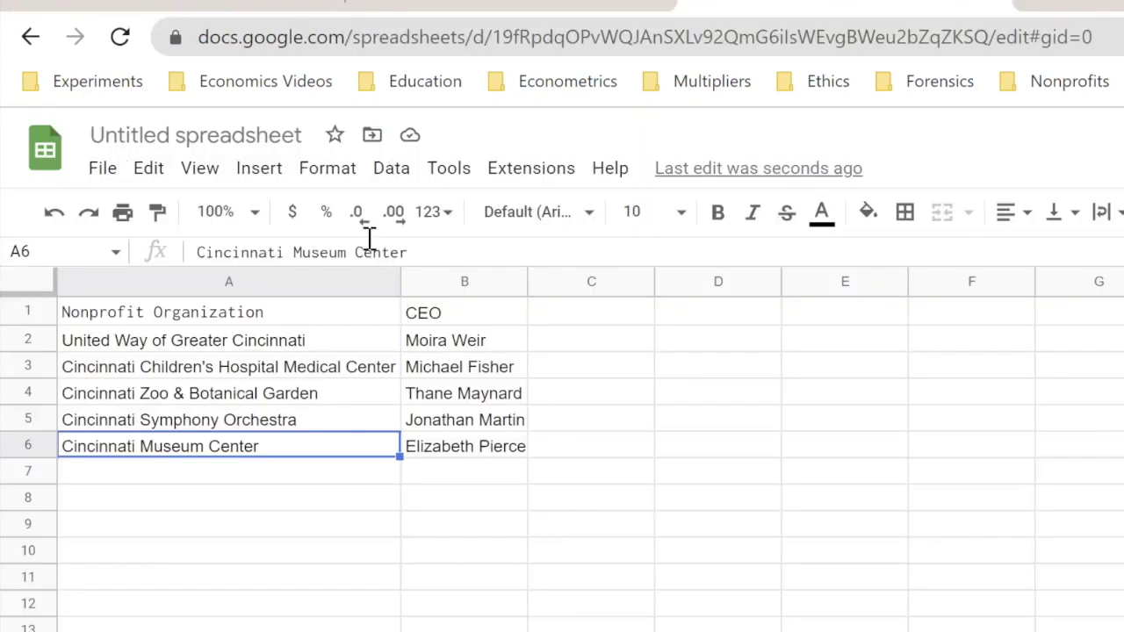
pyautogui.click(474, 344)
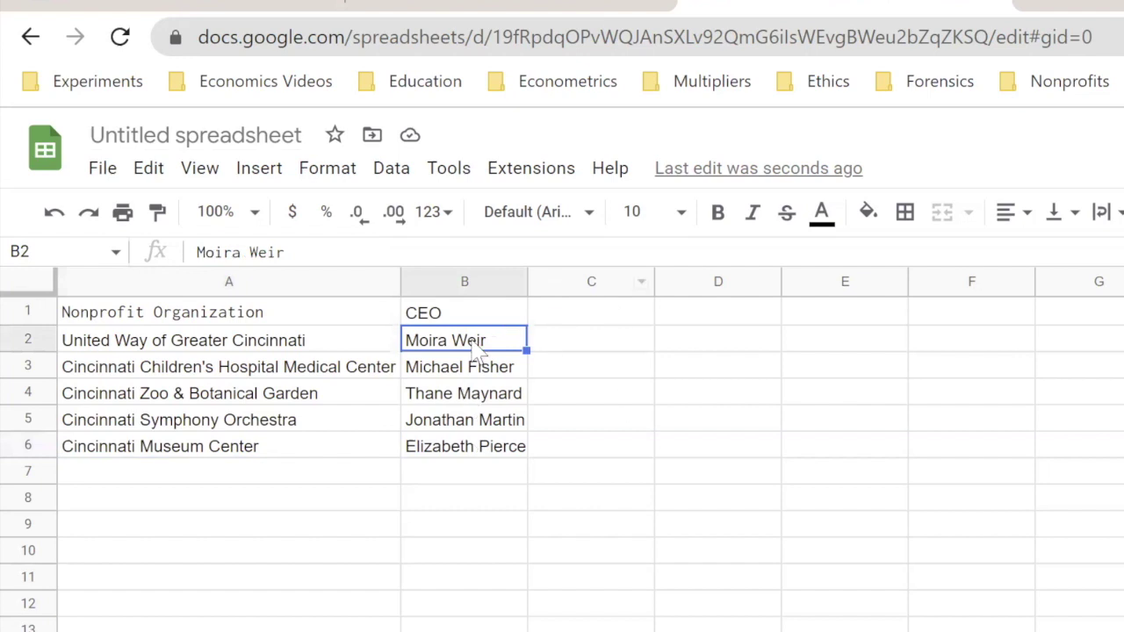
# - Change "nonprofit" back to "profit" in the prompt of cell A1's formula and run it
pyautogui.click(227, 318)
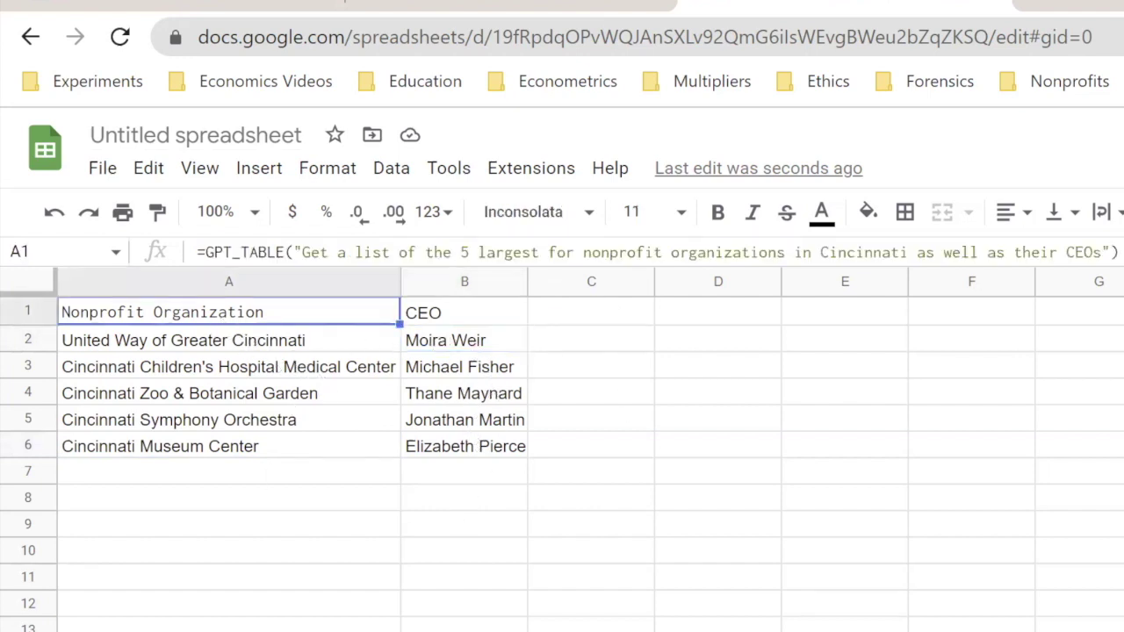
pyautogui.click(470, 252)
pyautogui.click(619, 252)
pyautogui.press('BackSpace')
pyautogui.press('BackSpace')
pyautogui.press('BackSpace')
pyautogui.press('BackSpace')
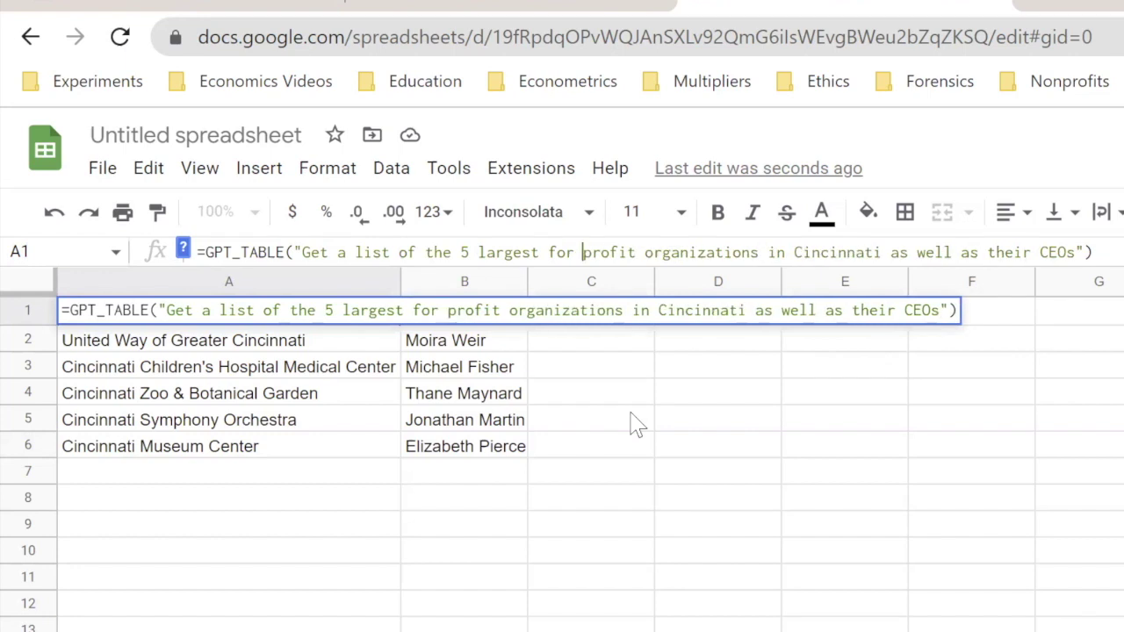
pyautogui.press('Return')
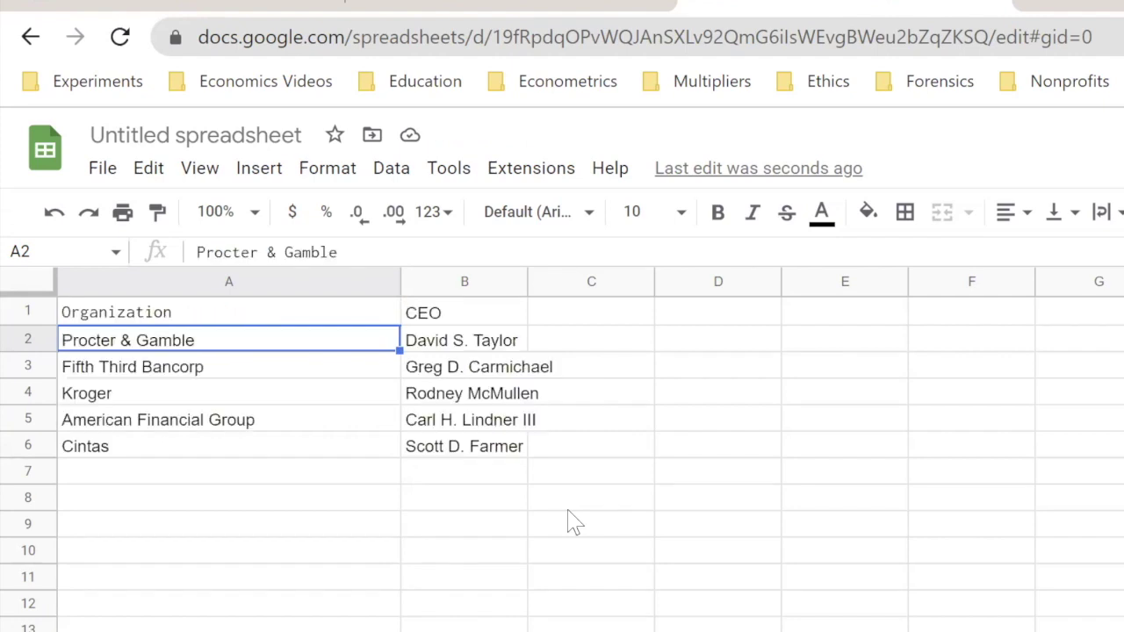
# - Check the Procter & Gamble and Fifth Third Bancorp entries and fit column B's width to the CEO names
pyautogui.click(224, 369)
pyautogui.click(439, 345)
pyautogui.click(186, 373)
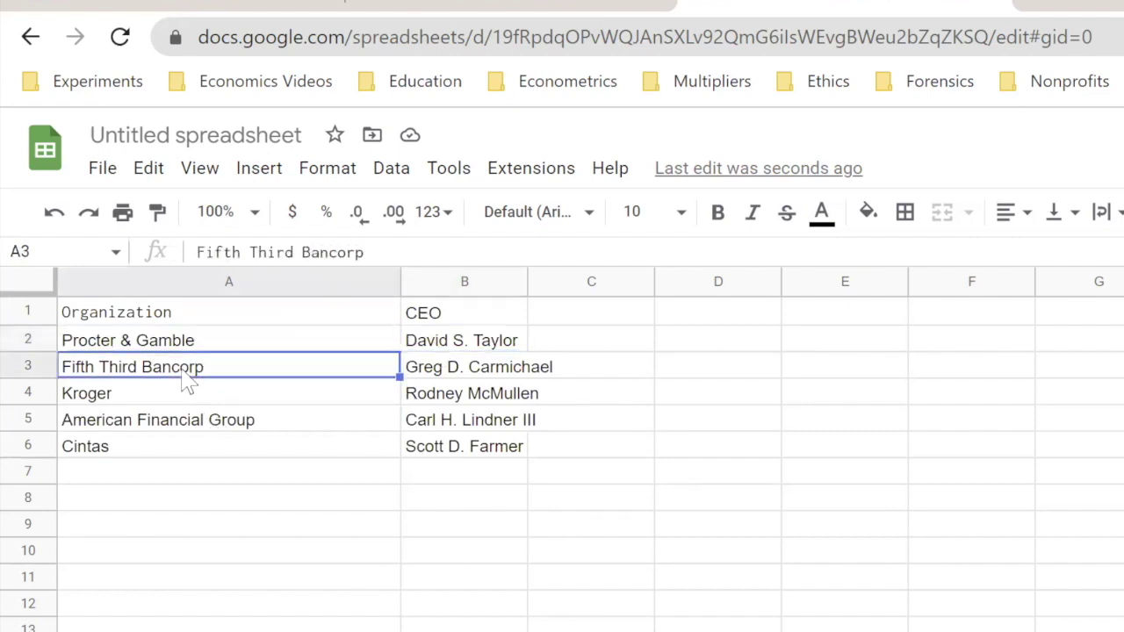
pyautogui.click(435, 374)
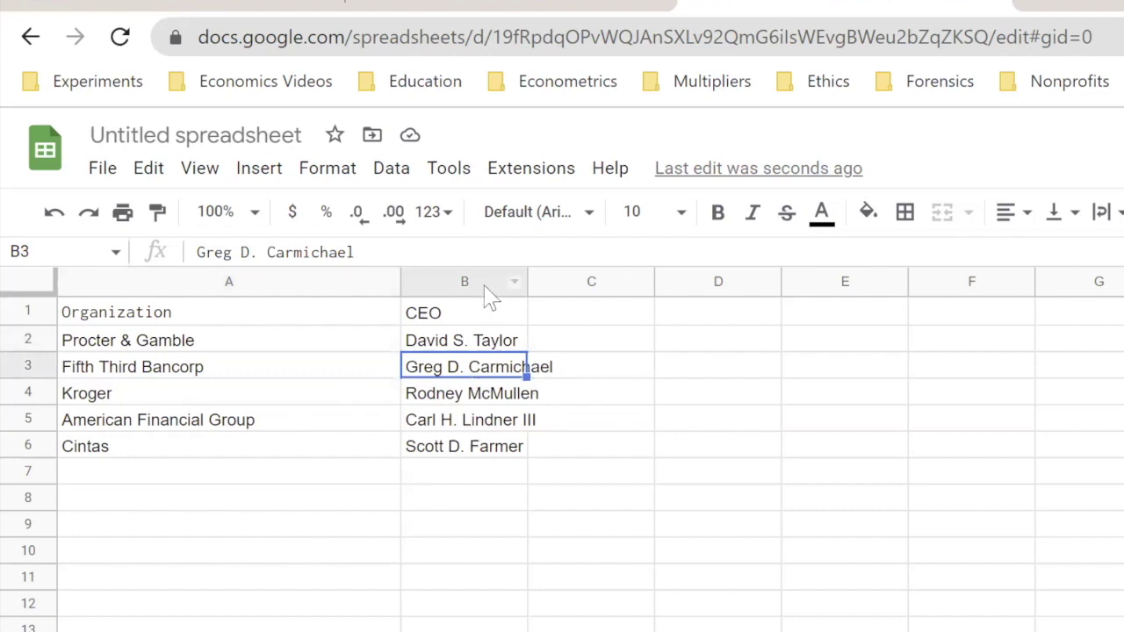
pyautogui.click(525, 277)
pyautogui.doubleClick(525, 275)
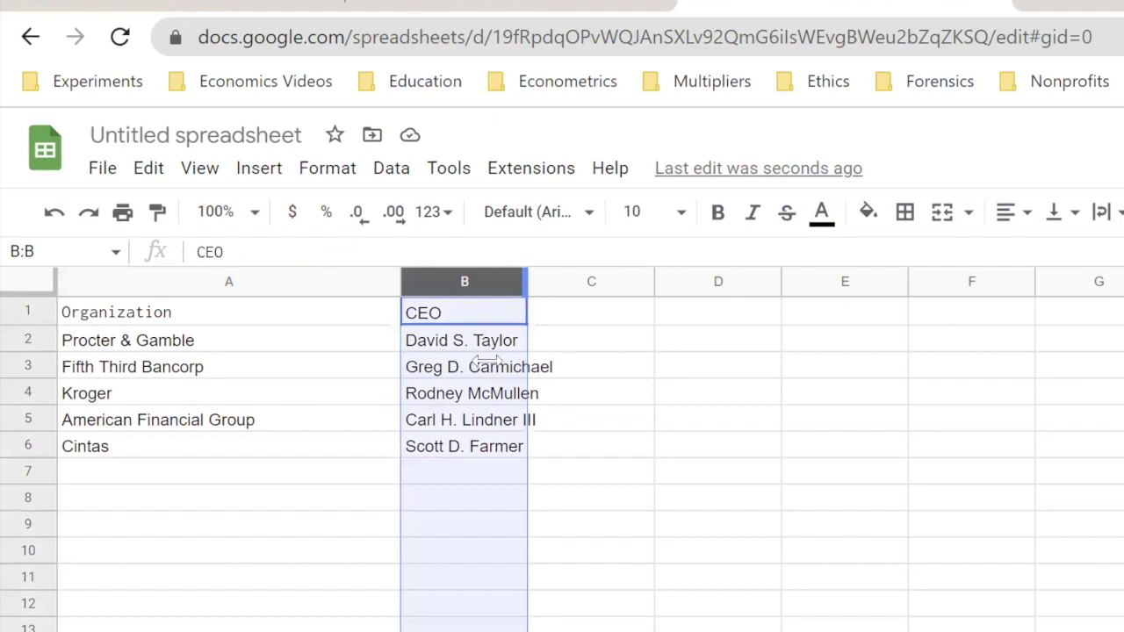
# - Examine the company and CEO entries, the prompt in cell A1 and the GPT for Sheets and Docs add-on options
pyautogui.click(283, 394)
pyautogui.click(455, 375)
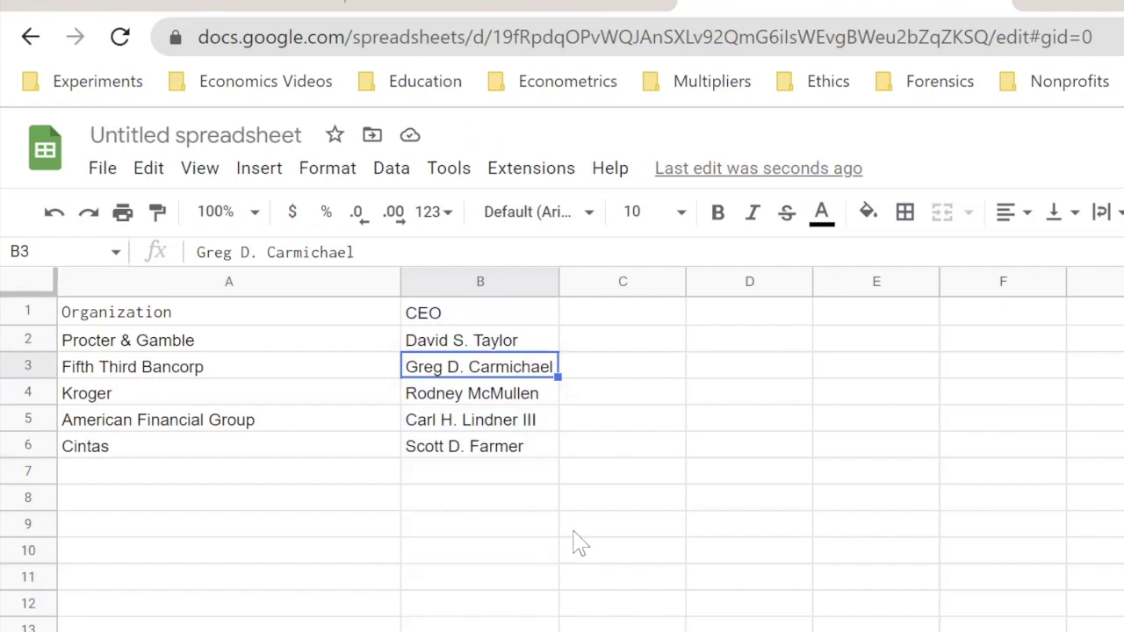
pyautogui.click(509, 342)
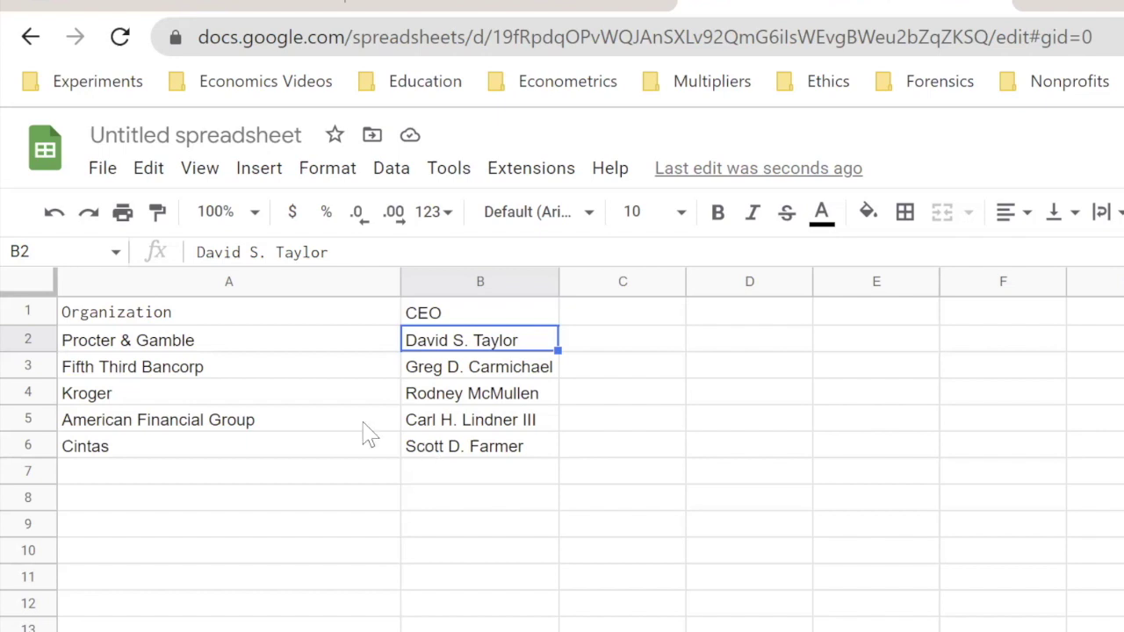
pyautogui.click(221, 339)
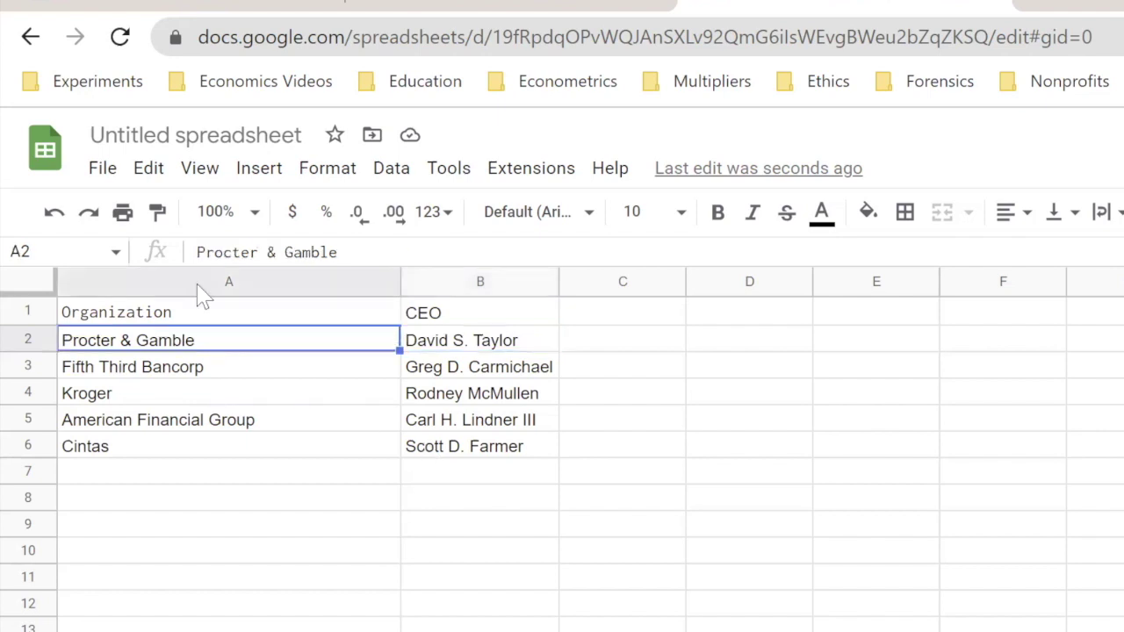
pyautogui.press('Up')
pyautogui.click(563, 252)
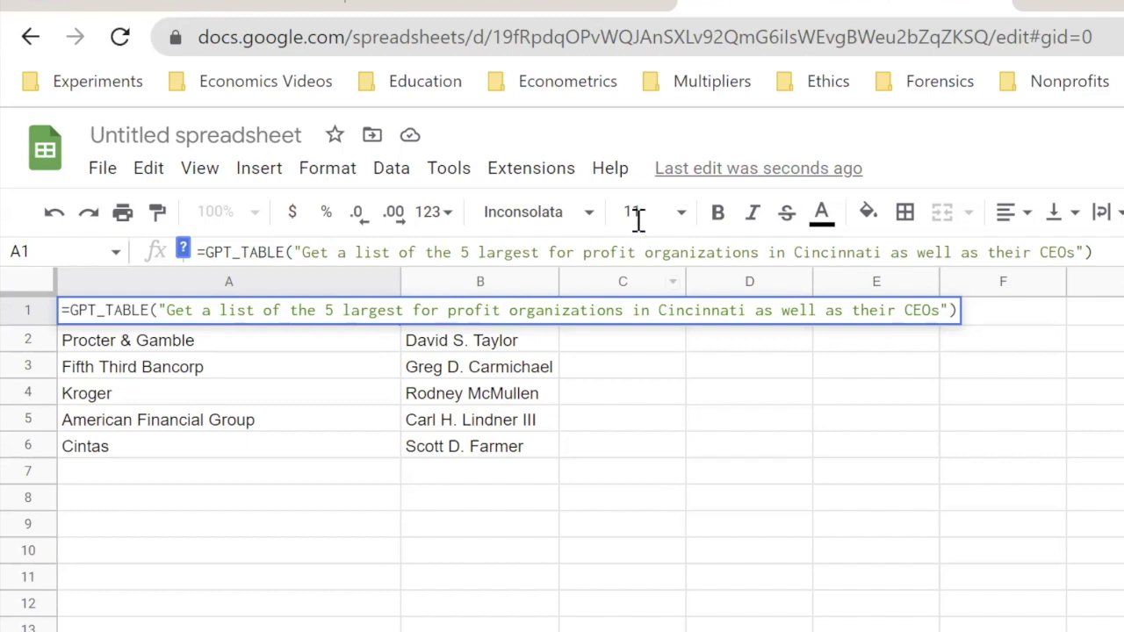
pyautogui.click(532, 171)
pyautogui.moveTo(600, 420)
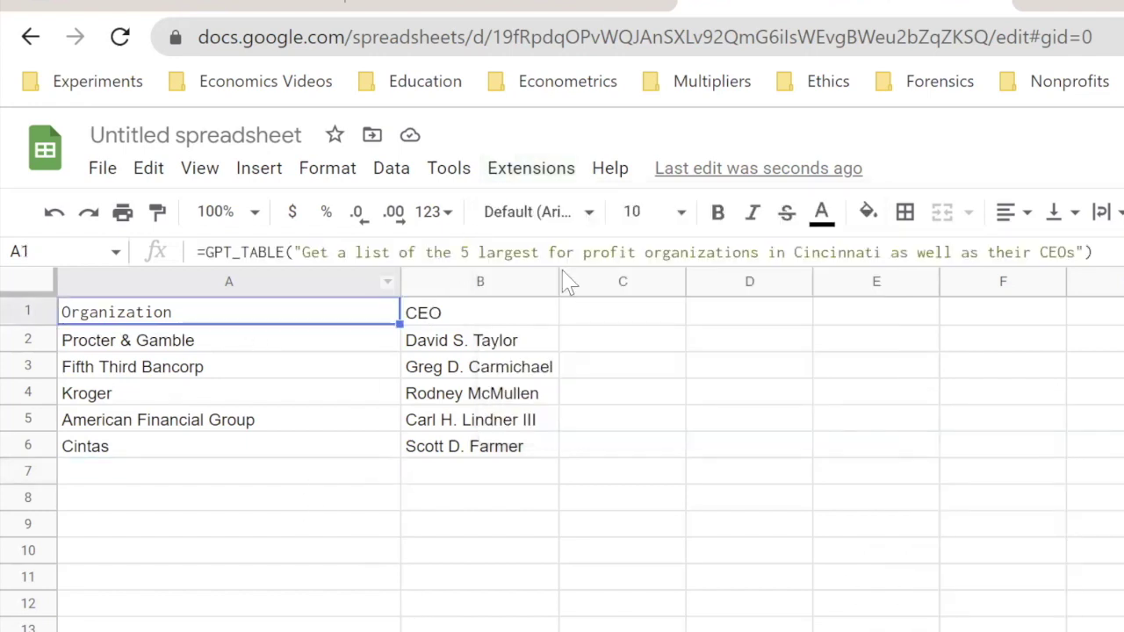
# - Change the prompt in cell A1 to request the 25 largest for profit organizations and look through the generated list
pyautogui.press('BackSpace')
pyautogui.write('25')
pyautogui.press('Return')
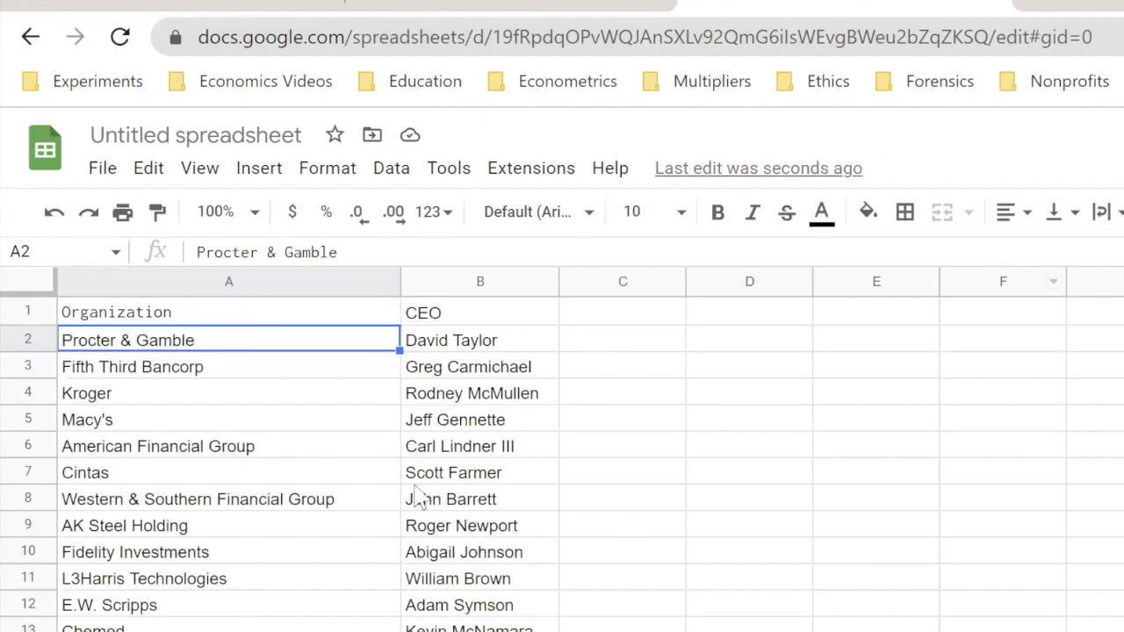
pyautogui.scroll(-5, 413, 502)
pyautogui.scroll(2, 421, 496)
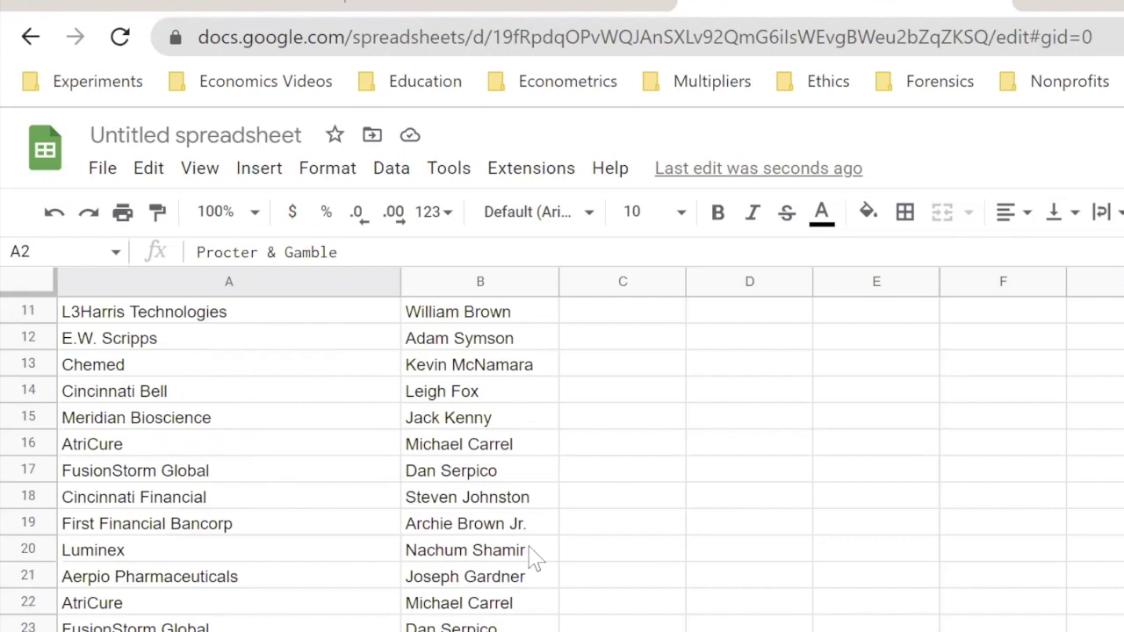
pyautogui.scroll(4, 377, 619)
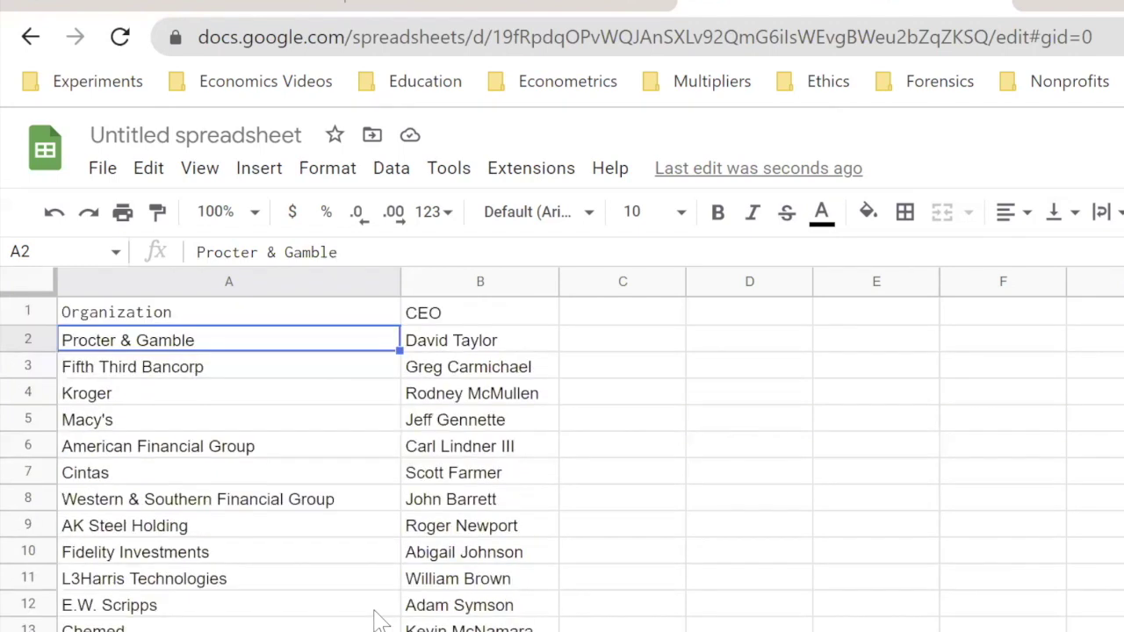